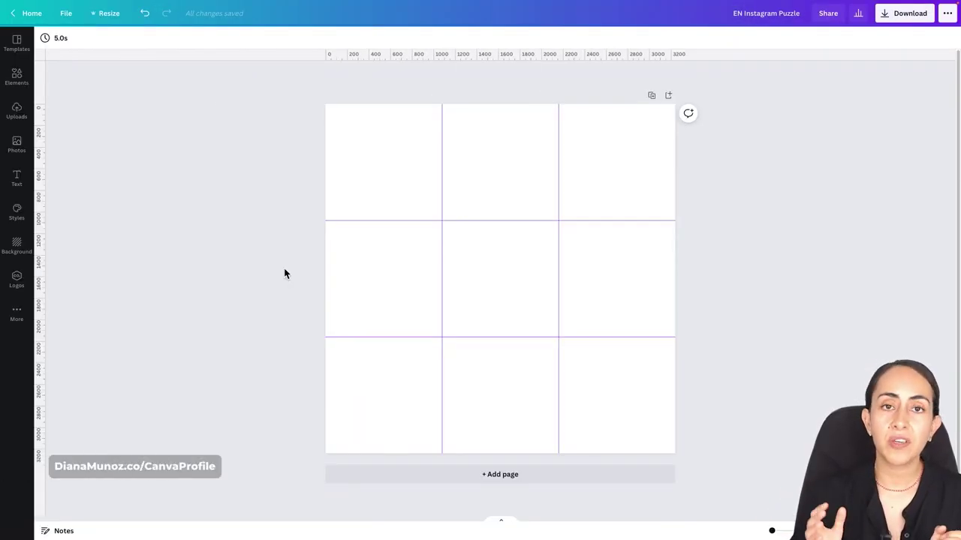
- Search the template library for sustainablefashion
{"action": "left_click", "coordinate": [17, 43]}
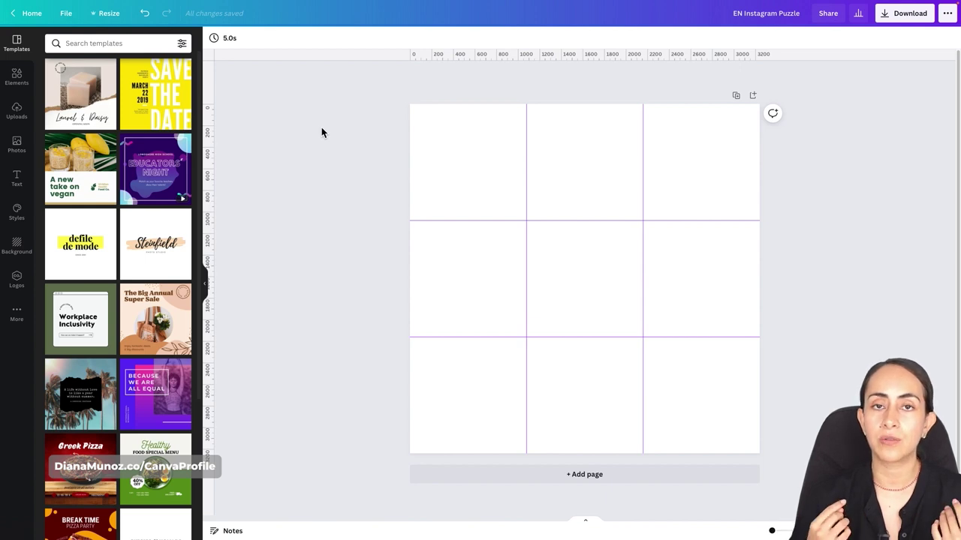
{"action": "left_click", "coordinate": [142, 45]}
{"action": "type", "text": "sustainablefashion"}
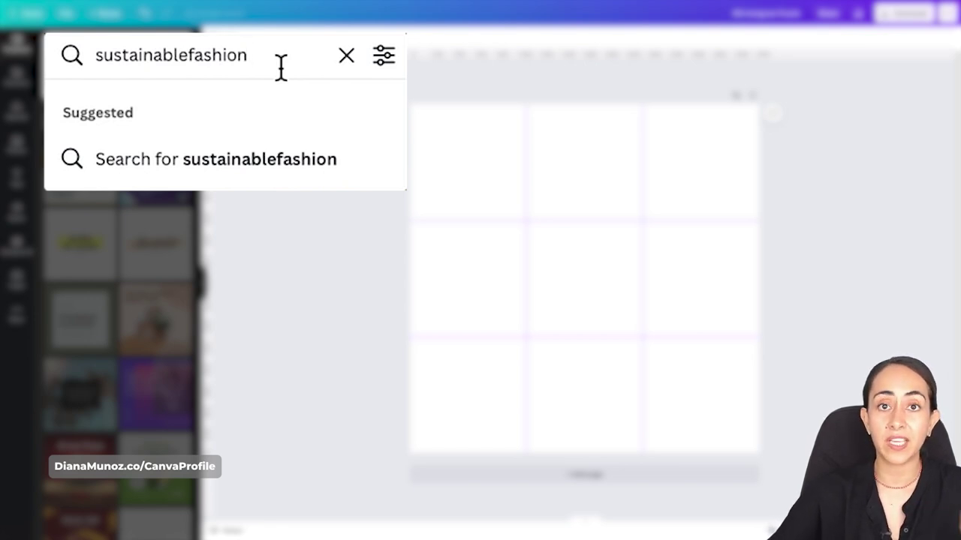
{"action": "key", "text": "Return"}
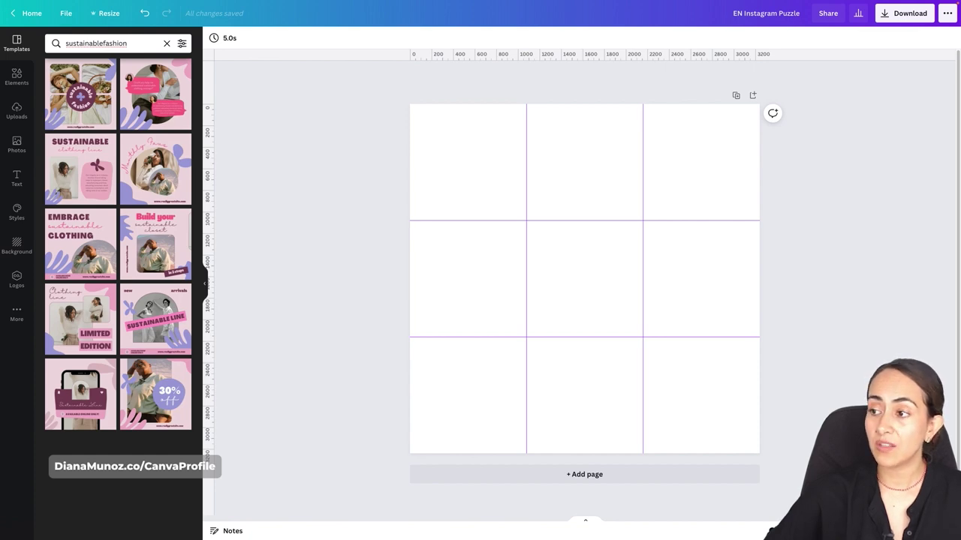
- Search the template library for selfcareshapes
{"action": "left_click", "coordinate": [128, 42]}
{"action": "double_click", "coordinate": [66, 43]}
{"action": "type", "text": "selfcareshapes"}
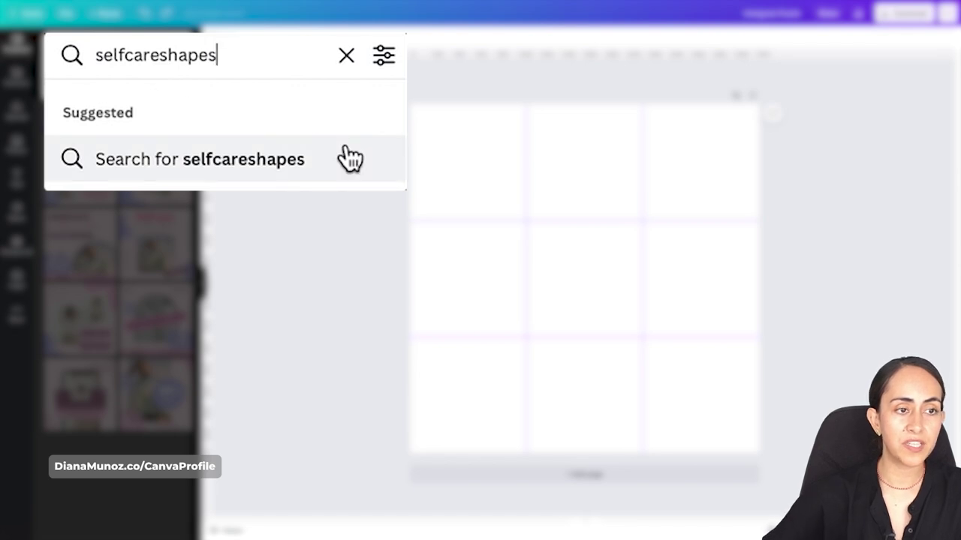
{"action": "left_click", "coordinate": [168, 84]}
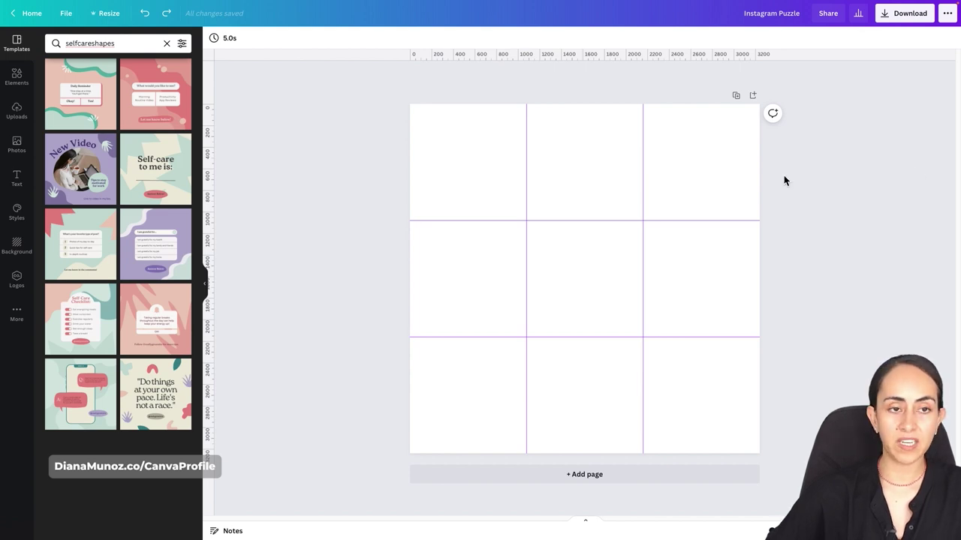
- Search the template library for gogreeninfluencer
{"action": "double_click", "coordinate": [106, 46]}
{"action": "type", "text": "gogreeninfluencer"}
{"action": "key", "text": "Return"}
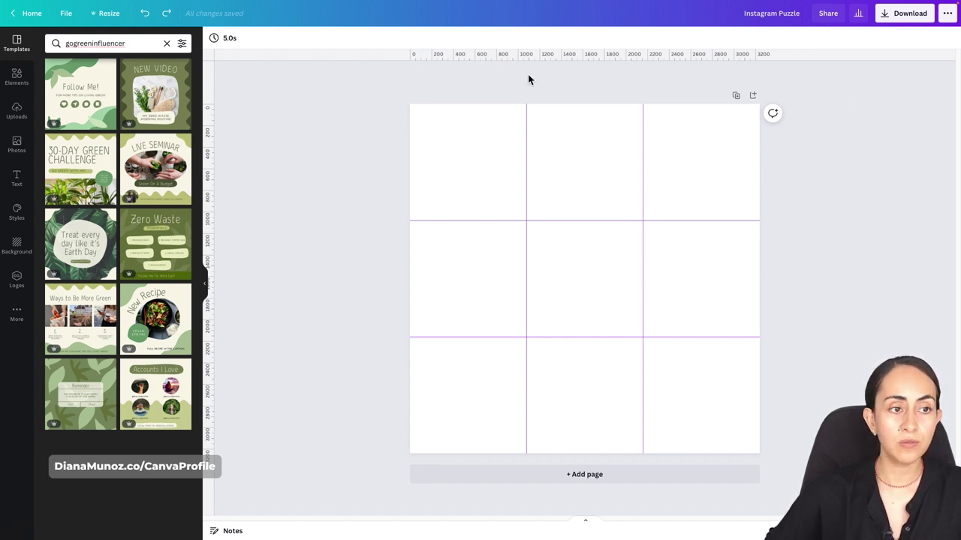
- Return to the sustainablefashion template collection by searching for it again
{"action": "double_click", "coordinate": [79, 43]}
{"action": "type", "text": "sustainablefashion"}
{"action": "key", "text": "Return"}
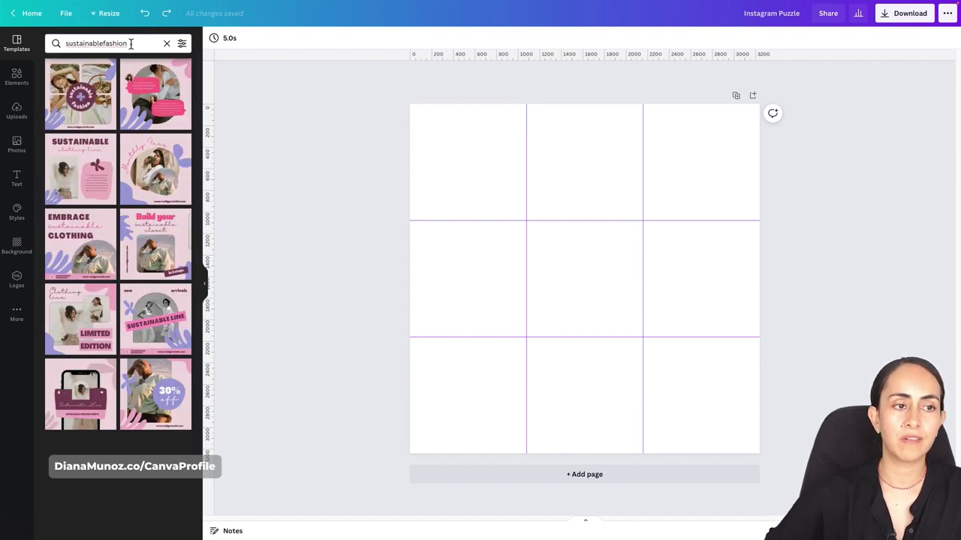
- Add a second page to the design and apply the pink "30% off" template to it
{"action": "left_click", "coordinate": [592, 525]}
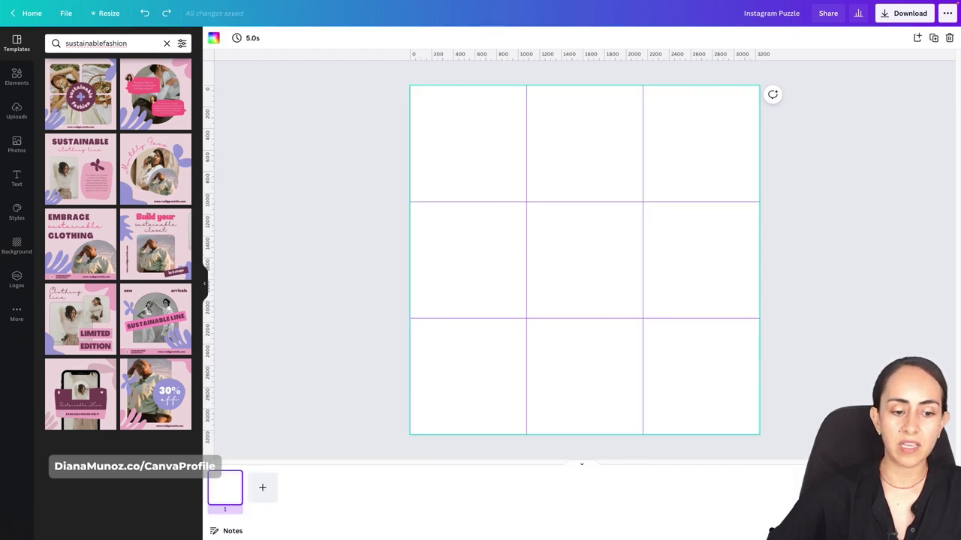
{"action": "left_click", "coordinate": [264, 492]}
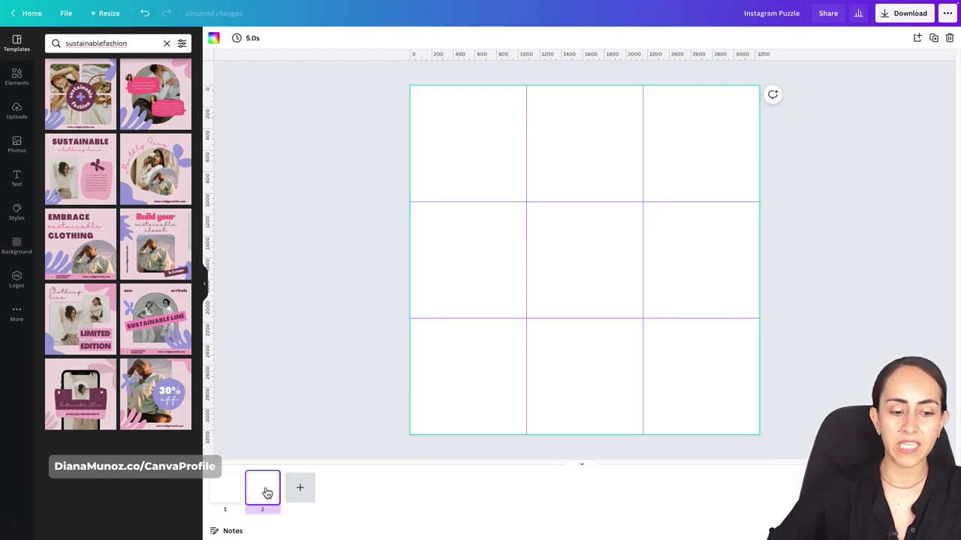
{"action": "left_click", "coordinate": [160, 406]}
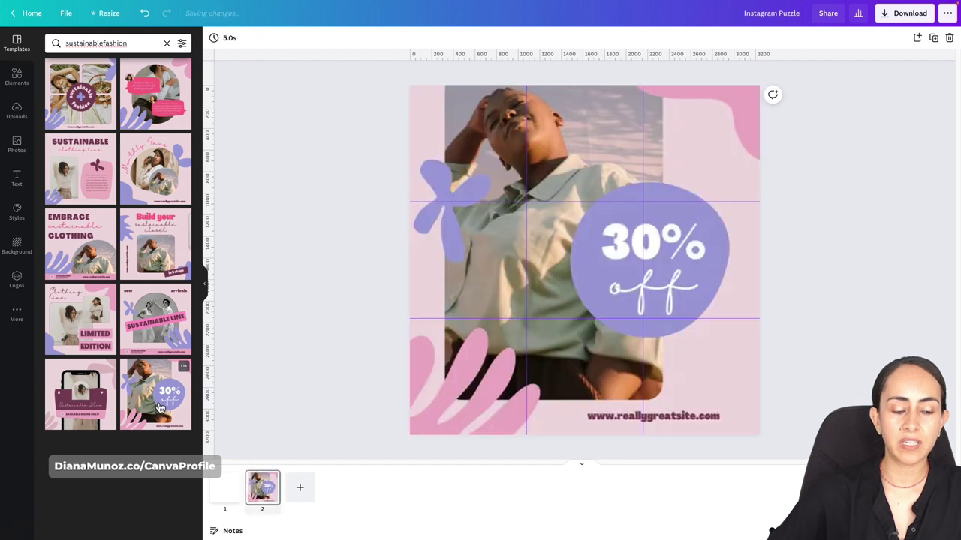
- Copy all elements of the "30% off" design from page 2 and paste them onto the blank puzzle page 1
{"action": "left_click", "coordinate": [411, 133]}
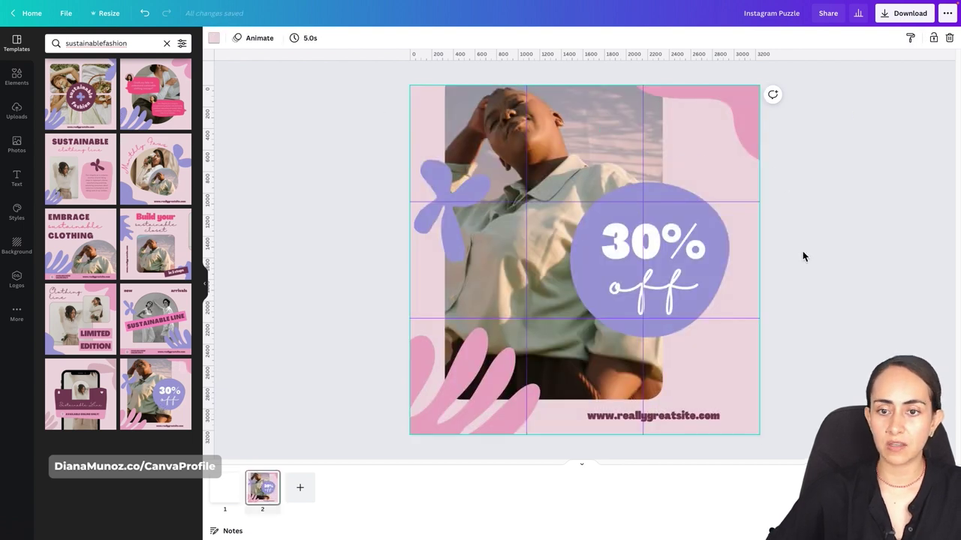
{"action": "left_click_drag", "start_coordinate": [818, 114], "coordinate": [391, 426]}
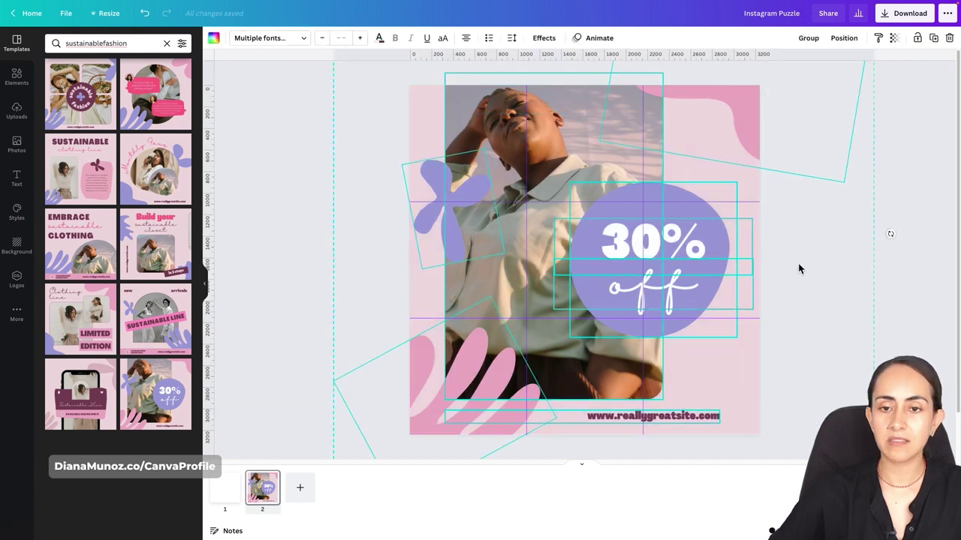
{"action": "key", "text": "ctrl+c"}
{"action": "left_click", "coordinate": [225, 490]}
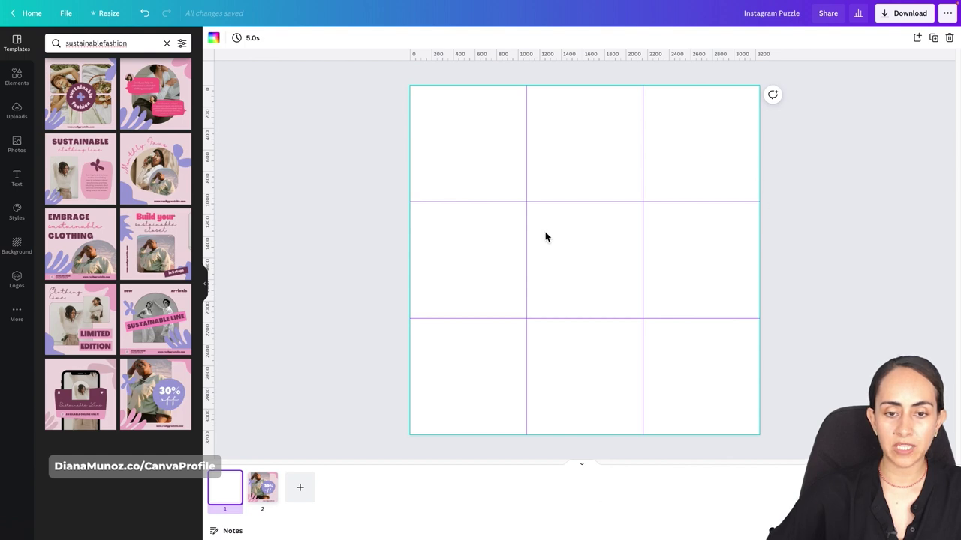
{"action": "key", "text": "ctrl+v"}
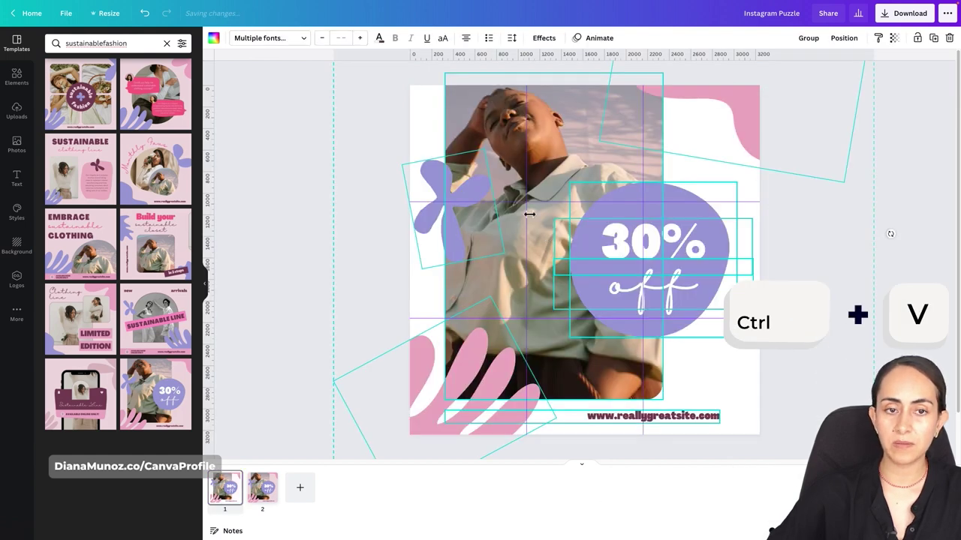
- Shrink the pasted "30% off" elements together and move them into the bottom-right square of the puzzle grid
{"action": "left_click_drag", "start_coordinate": [586, 352], "coordinate": [473, 244]}
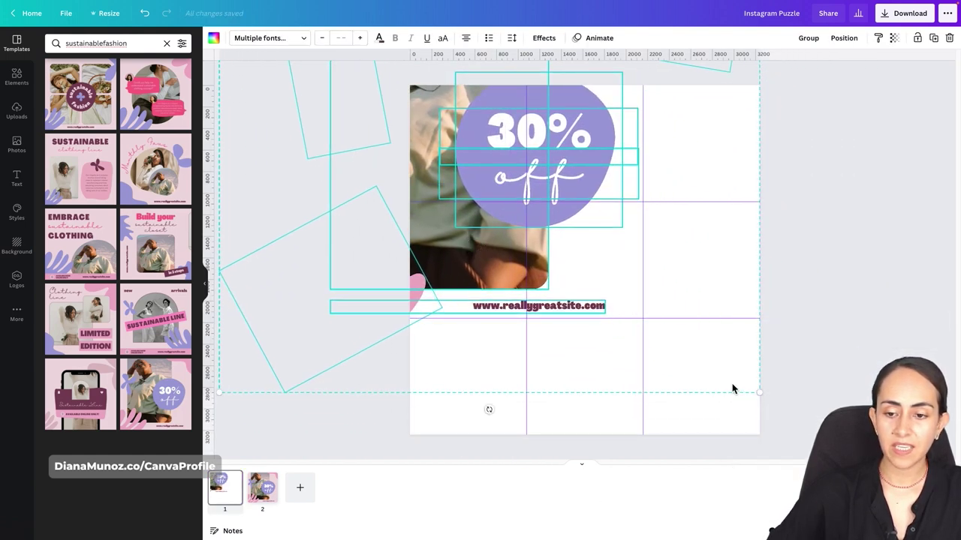
{"action": "left_click_drag", "start_coordinate": [762, 400], "coordinate": [553, 258]}
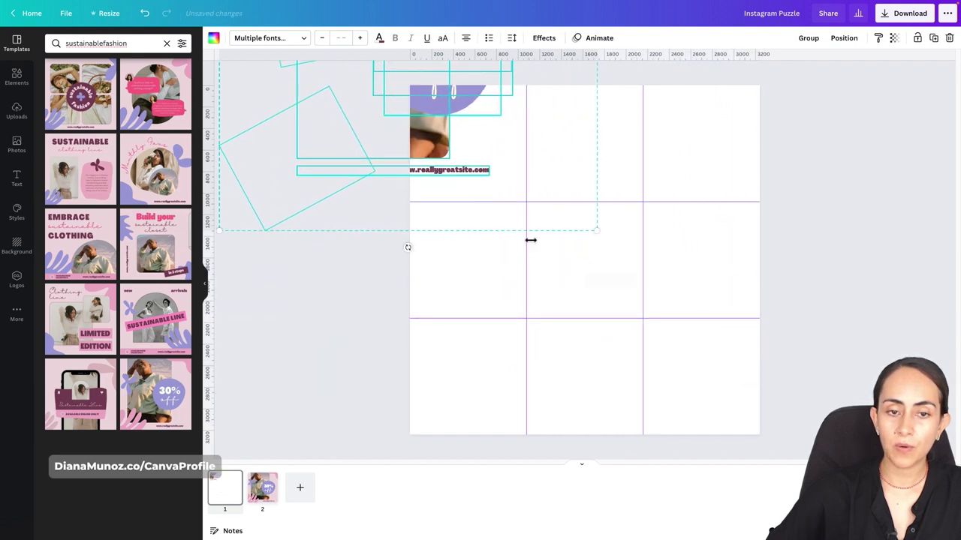
{"action": "left_click_drag", "start_coordinate": [441, 150], "coordinate": [653, 322]}
{"action": "left_click_drag", "start_coordinate": [800, 351], "coordinate": [621, 292]}
{"action": "left_click_drag", "start_coordinate": [568, 244], "coordinate": [758, 451]}
{"action": "left_click_drag", "start_coordinate": [796, 274], "coordinate": [765, 309]}
{"action": "left_click_drag", "start_coordinate": [740, 349], "coordinate": [754, 345]}
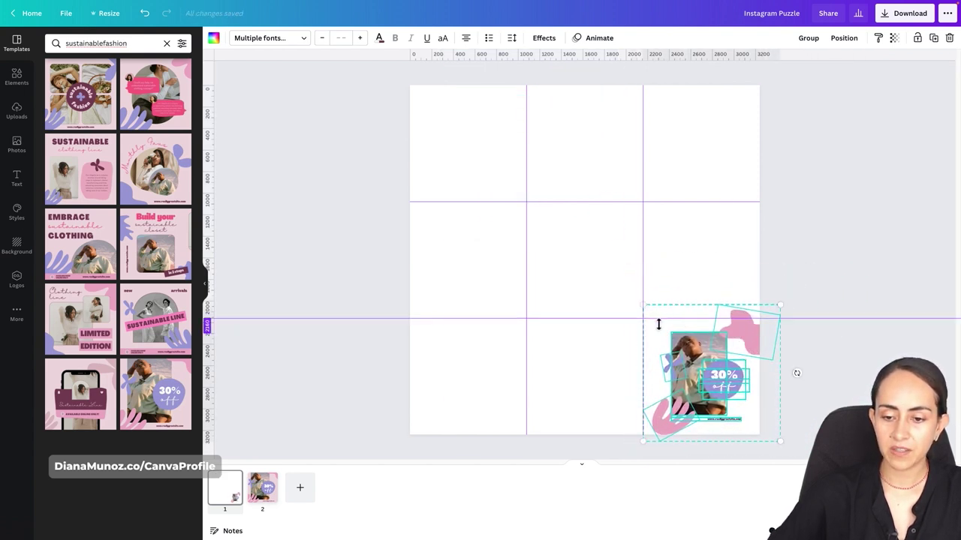
- Enlarge the "30% off" elements slightly and reposition them so the design fills the bottom-right square
{"action": "left_click_drag", "start_coordinate": [643, 445], "coordinate": [639, 446]}
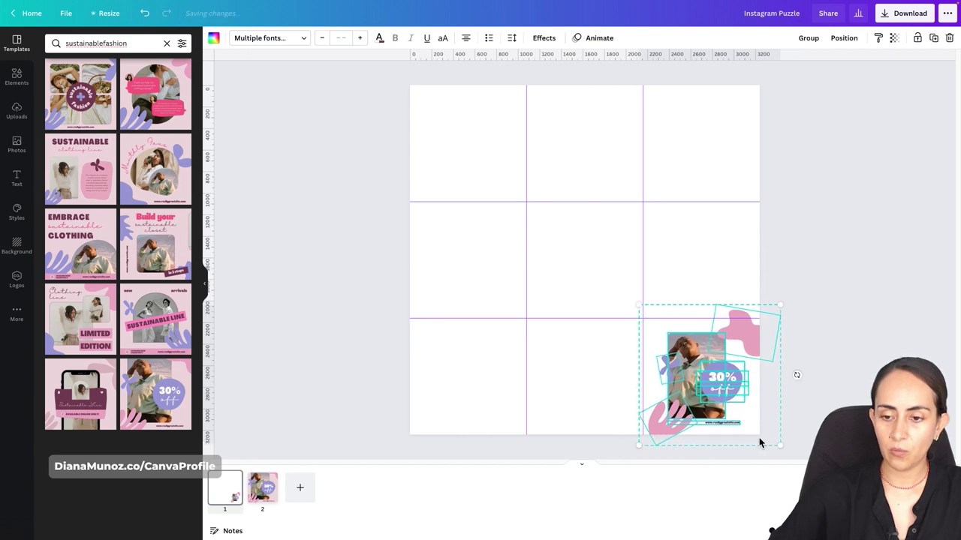
{"action": "left_click_drag", "start_coordinate": [785, 443], "coordinate": [789, 446]}
{"action": "left_click_drag", "start_coordinate": [639, 305], "coordinate": [631, 297]}
{"action": "left_click_drag", "start_coordinate": [698, 342], "coordinate": [704, 339]}
{"action": "left_click", "coordinate": [823, 348]}
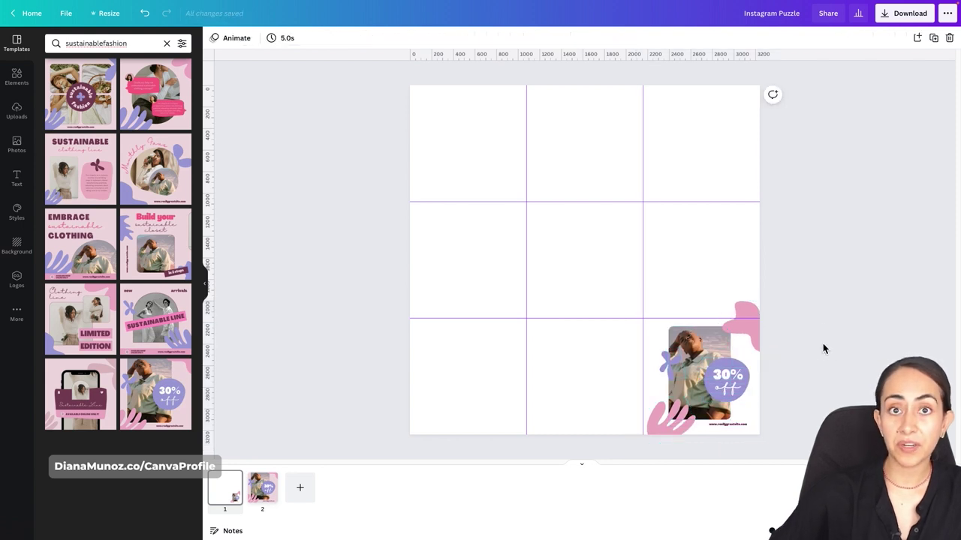
- Replace the design on page 2 with the "new arrivals Sustainable Line" template
{"action": "left_click", "coordinate": [338, 348]}
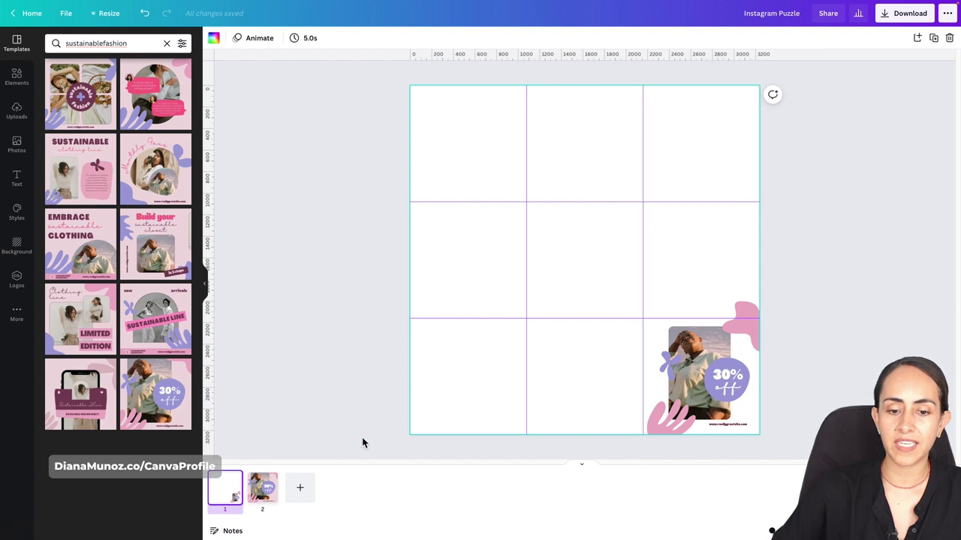
{"action": "left_click", "coordinate": [271, 497]}
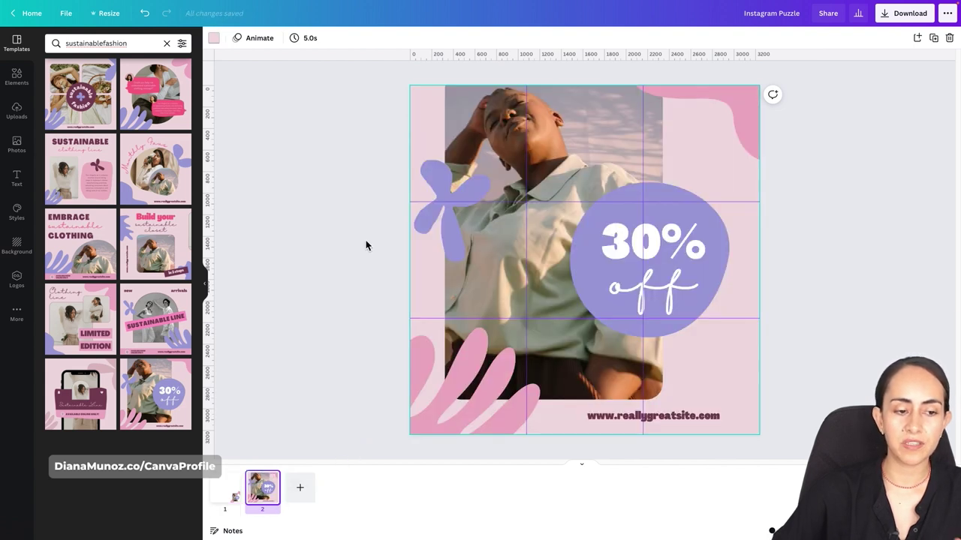
{"action": "left_click", "coordinate": [150, 321]}
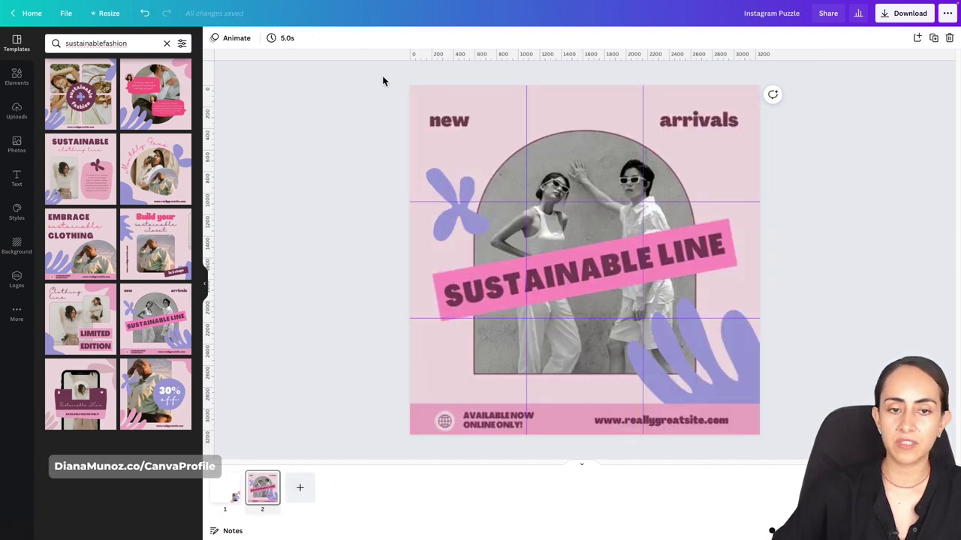
- Copy all "Sustainable Line" elements from page 2 to page 1 and shrink them into the bottom-middle square
{"action": "key", "text": "ctrl+a"}
{"action": "left_click_drag", "start_coordinate": [838, 96], "coordinate": [403, 435]}
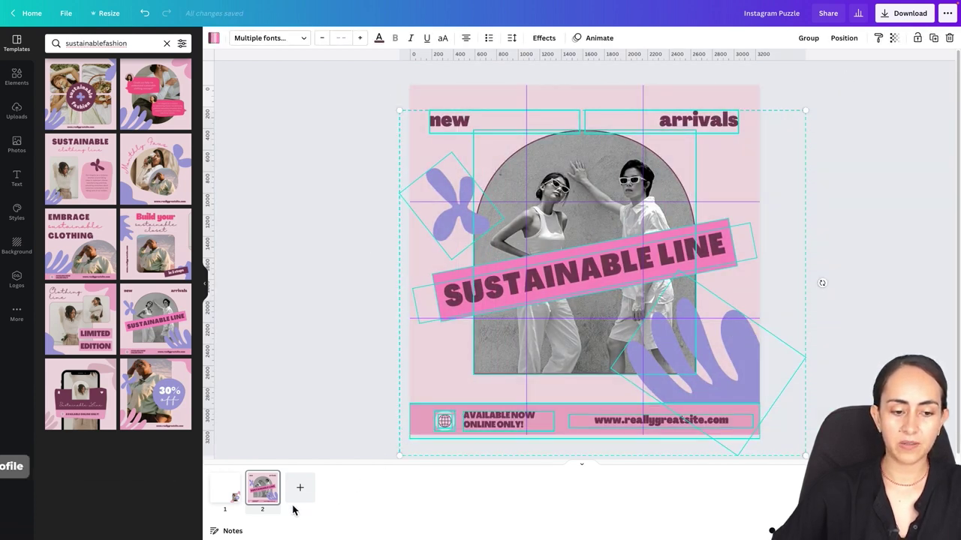
{"action": "left_click", "coordinate": [231, 495]}
{"action": "key", "text": "ctrl+v"}
{"action": "left_click_drag", "start_coordinate": [807, 116], "coordinate": [600, 373]}
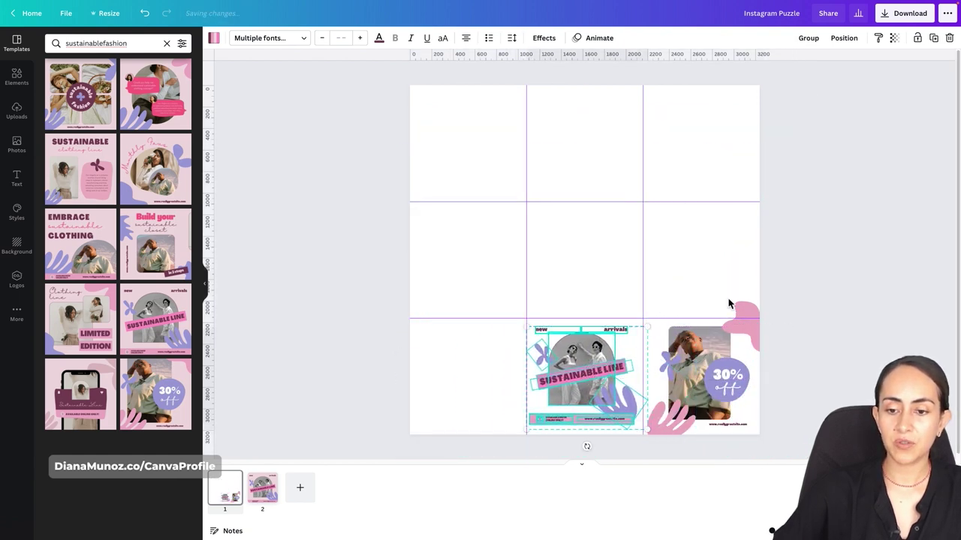
- Swap the two designs so "Sustainable Line" fills the bottom-right square and "30% off" the bottom-middle square
{"action": "left_click_drag", "start_coordinate": [787, 328], "coordinate": [688, 340]}
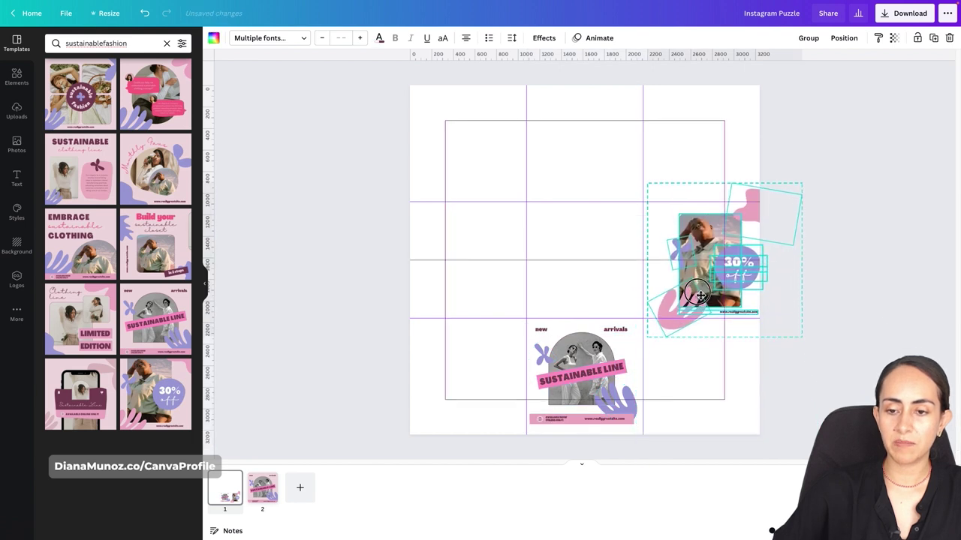
{"action": "left_click_drag", "start_coordinate": [524, 317], "coordinate": [733, 407]}
{"action": "left_click_drag", "start_coordinate": [664, 180], "coordinate": [784, 319]}
{"action": "left_click_drag", "start_coordinate": [745, 207], "coordinate": [622, 318]}
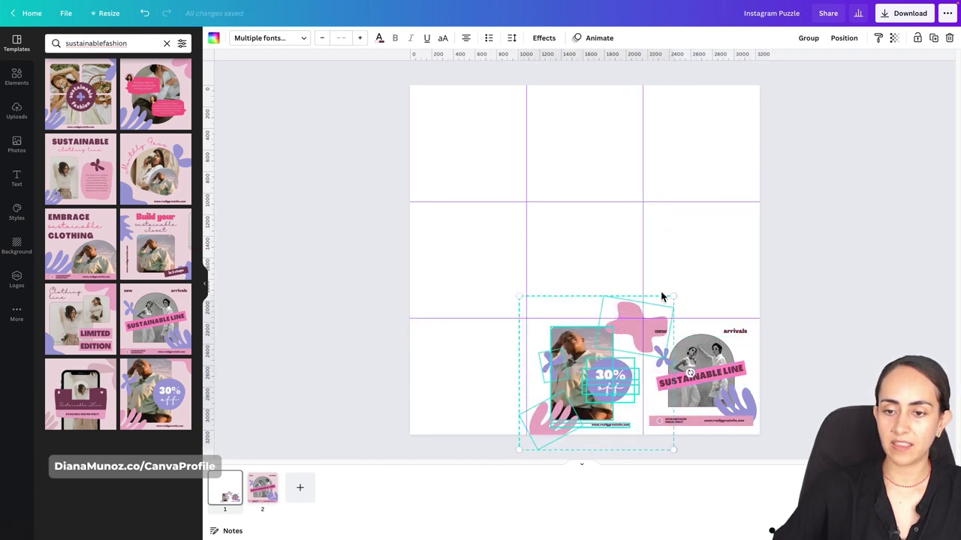
{"action": "left_click", "coordinate": [782, 300]}
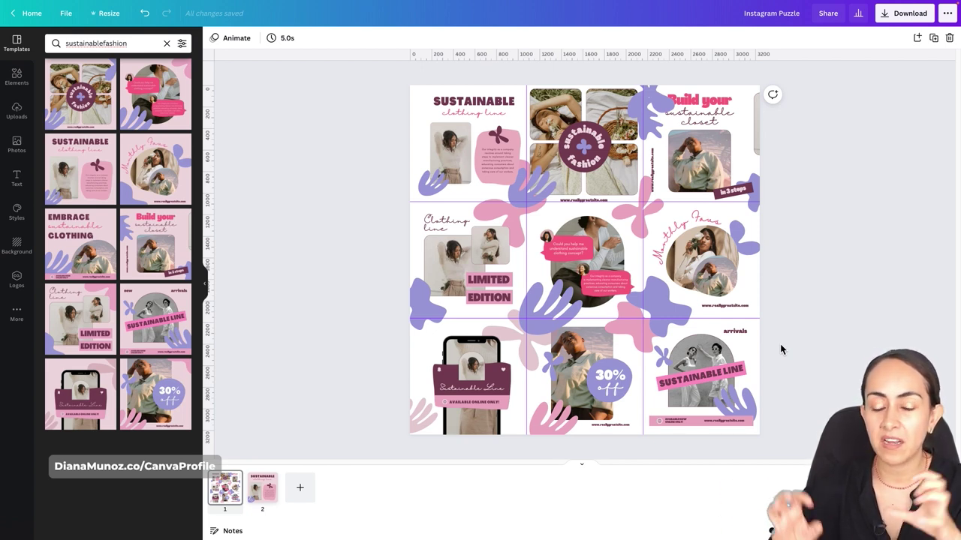
- Delete the purple blob above the "Sustainable Line" post, then slightly enlarge the pink blob and shift it over the lower-right grid crossing
{"action": "left_click", "coordinate": [662, 310]}
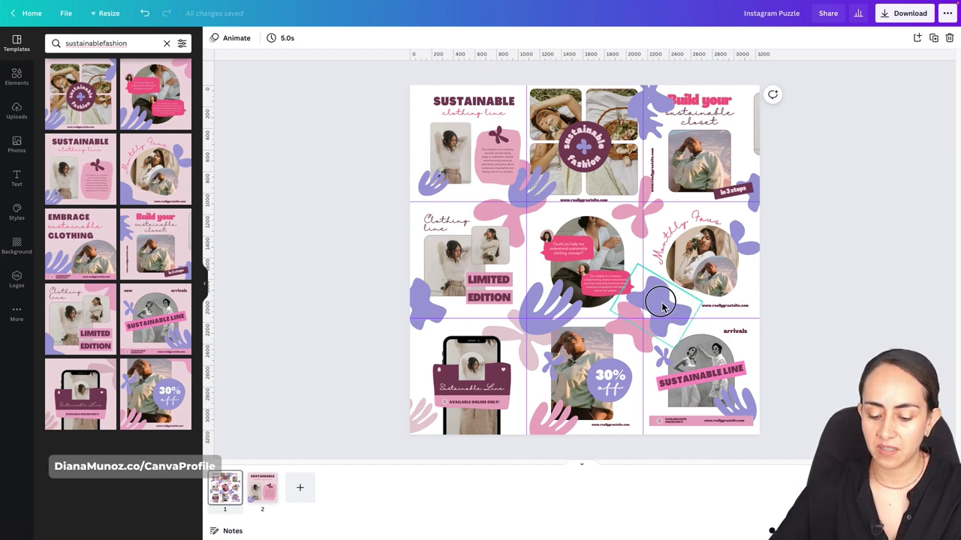
{"action": "key", "text": "Delete"}
{"action": "left_click", "coordinate": [631, 319]}
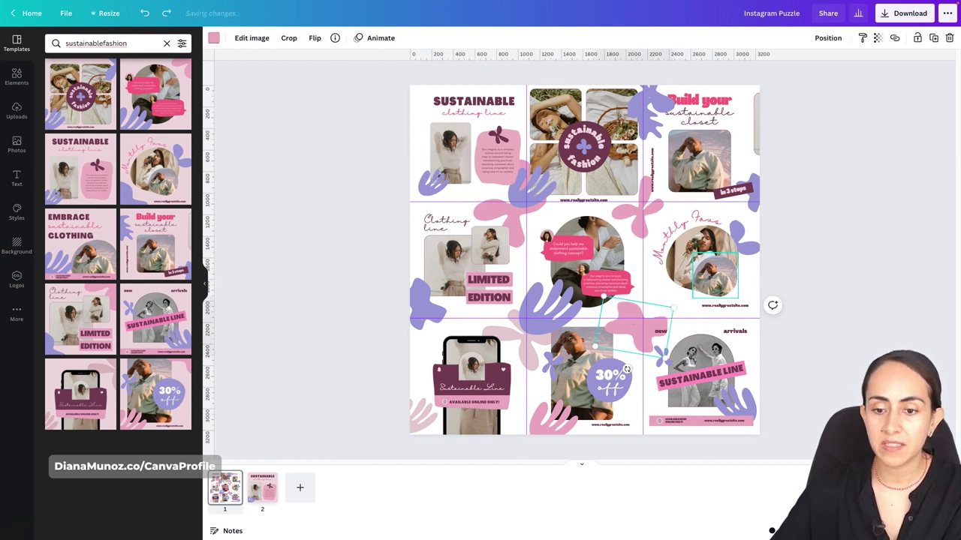
{"action": "left_click_drag", "start_coordinate": [684, 315], "coordinate": [692, 312]}
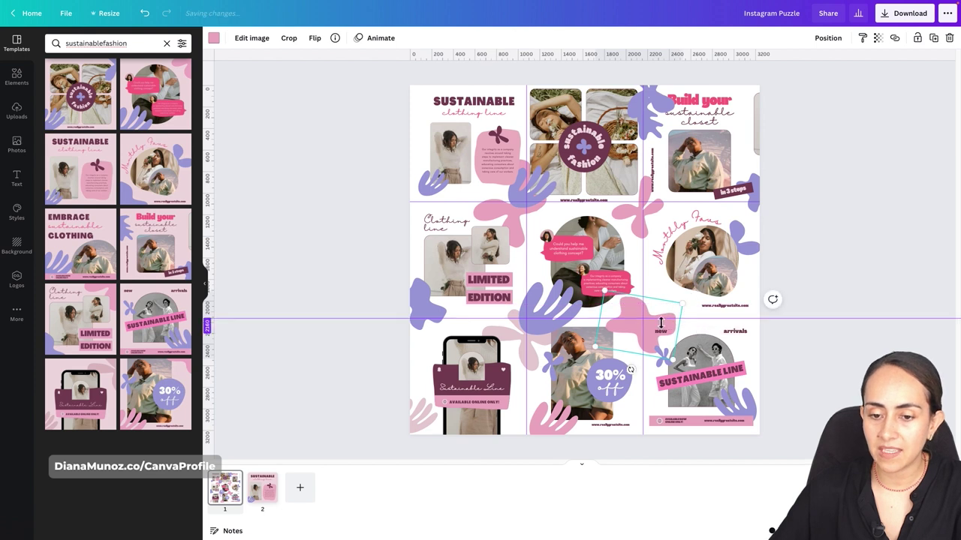
{"action": "left_click_drag", "start_coordinate": [626, 335], "coordinate": [628, 308]}
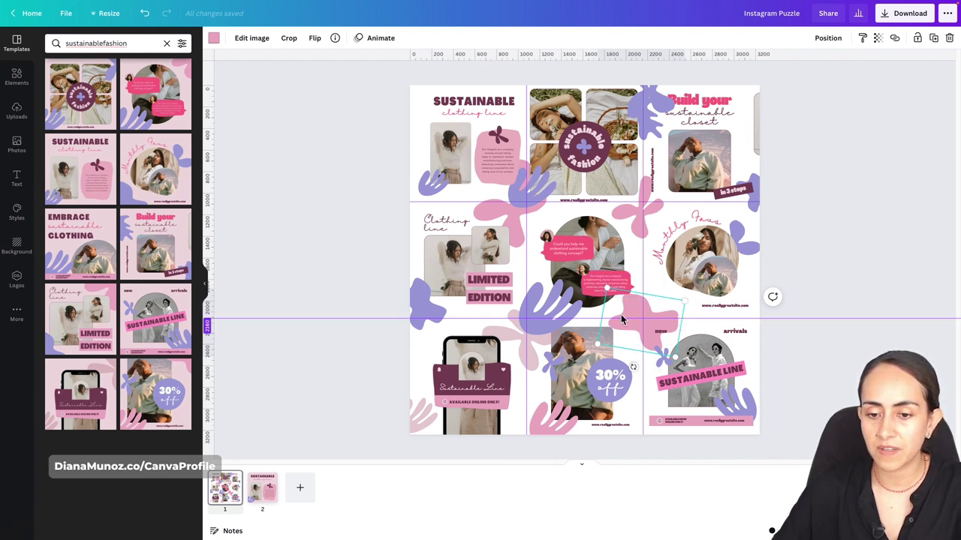
- Move the purple leaf shape onto the lower-left grid crossing and delete the small purple flower and website text from the "30% off" post
{"action": "left_click_drag", "start_coordinate": [642, 308], "coordinate": [520, 326]}
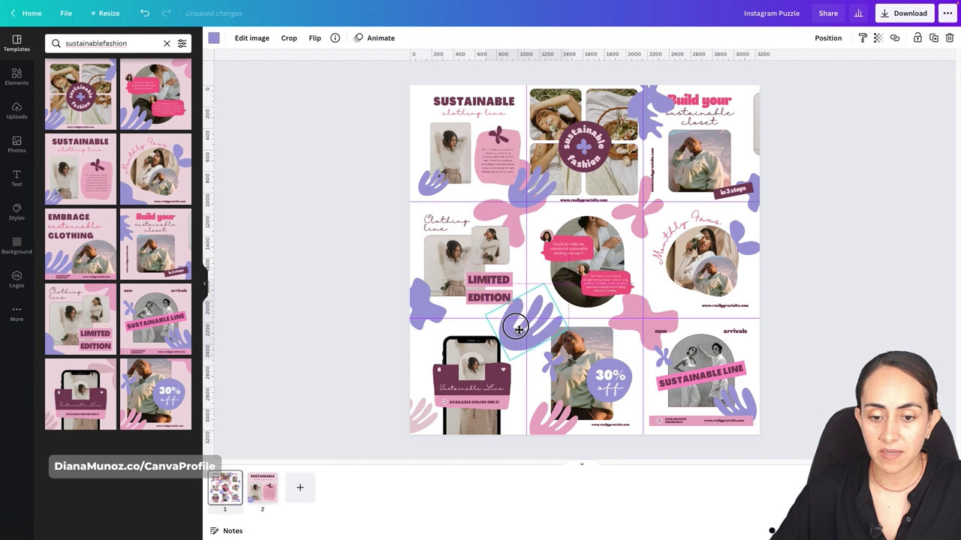
{"action": "left_click", "coordinate": [561, 367]}
{"action": "key", "text": "Delete"}
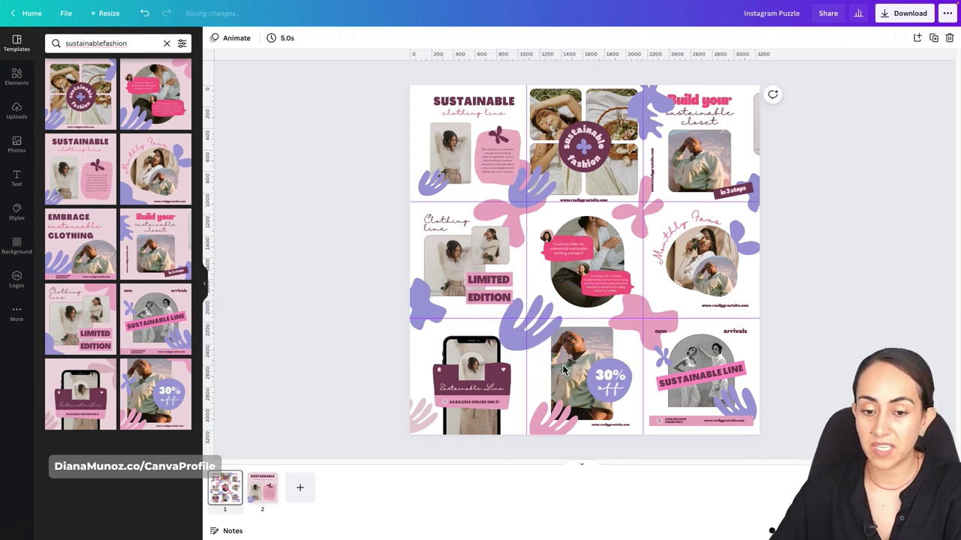
{"action": "left_click", "coordinate": [625, 425]}
{"action": "key", "text": "Delete"}
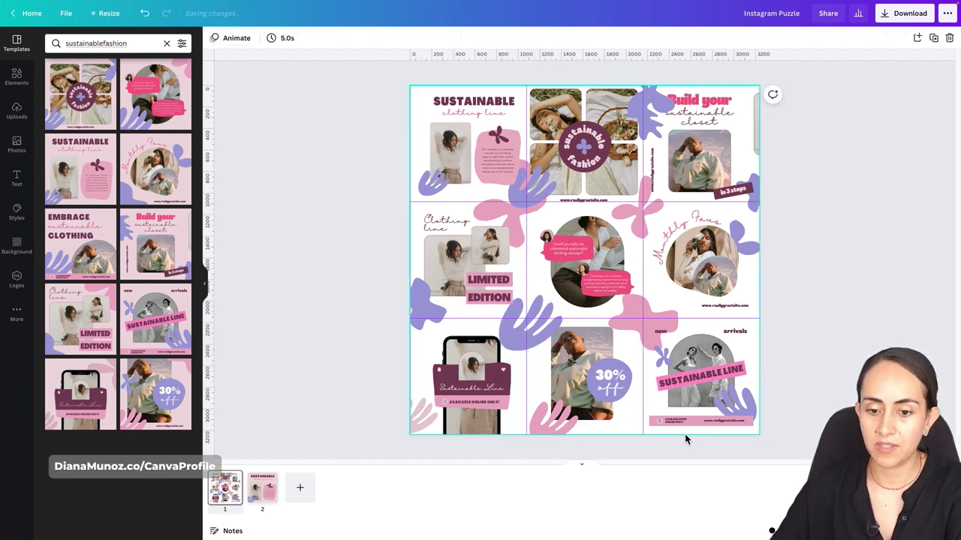
- Shift the purple blob between the top-middle and top-right squares slightly to the left
{"action": "left_click", "coordinate": [650, 110]}
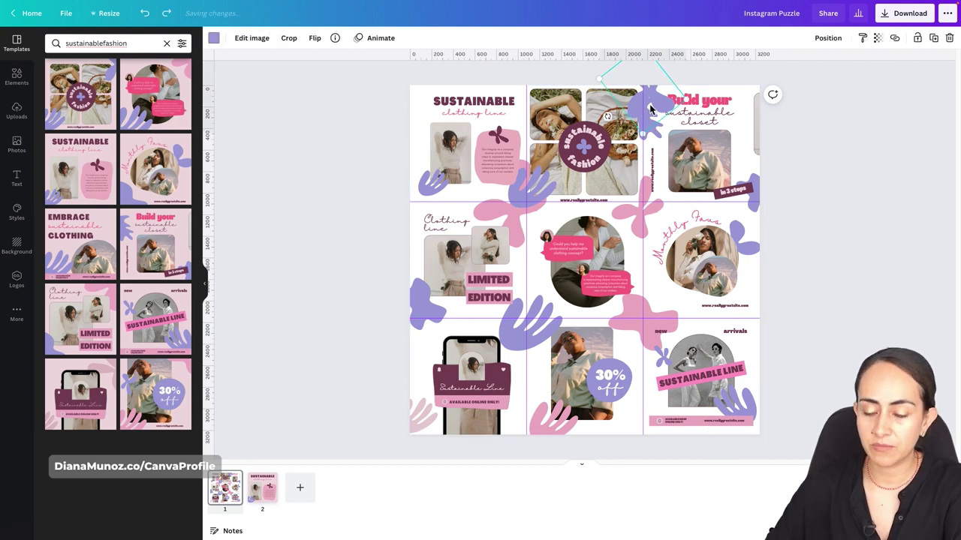
{"action": "left_click_drag", "start_coordinate": [650, 110], "coordinate": [647, 111]}
{"action": "left_click", "coordinate": [805, 201]}
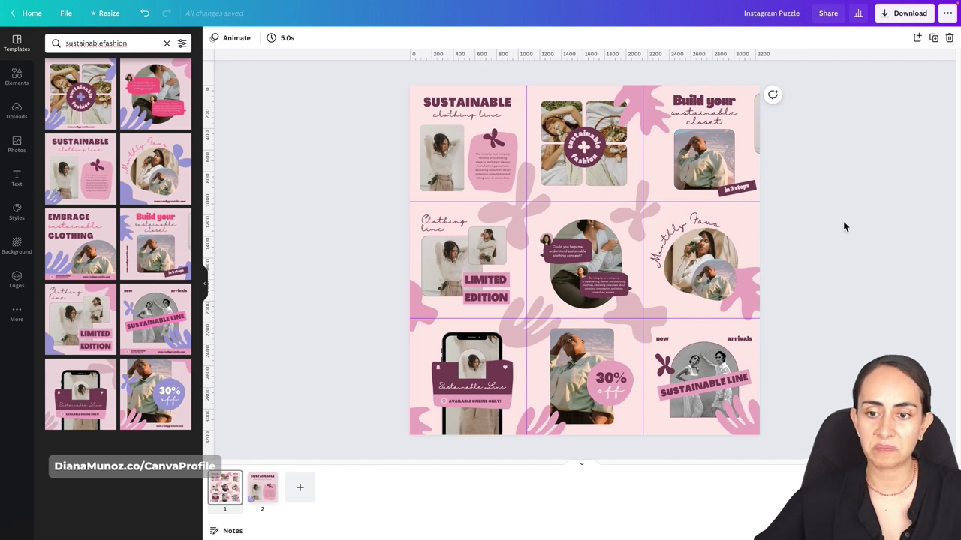
- Delete page 2, then download the puzzle design as a PNG at size 1.5
{"action": "left_click", "coordinate": [268, 479]}
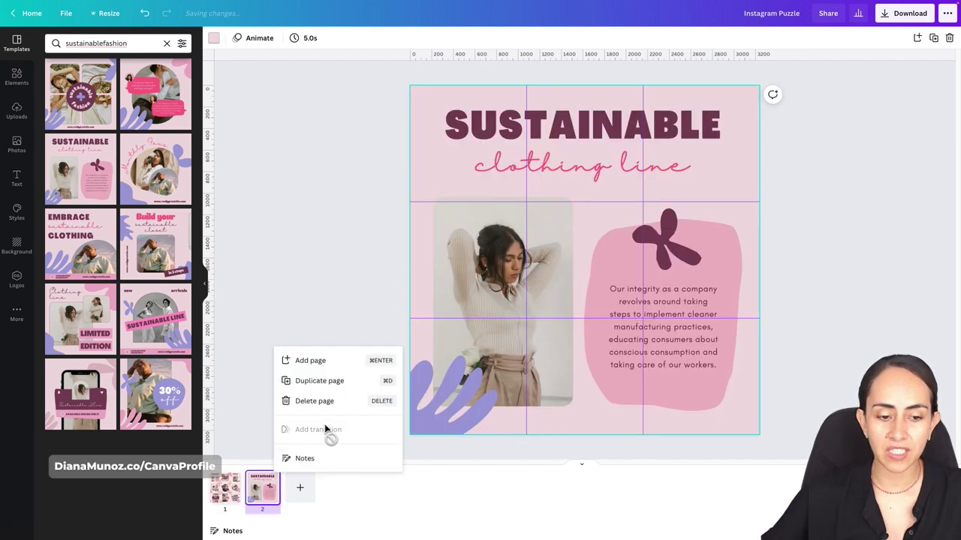
{"action": "left_click", "coordinate": [330, 399]}
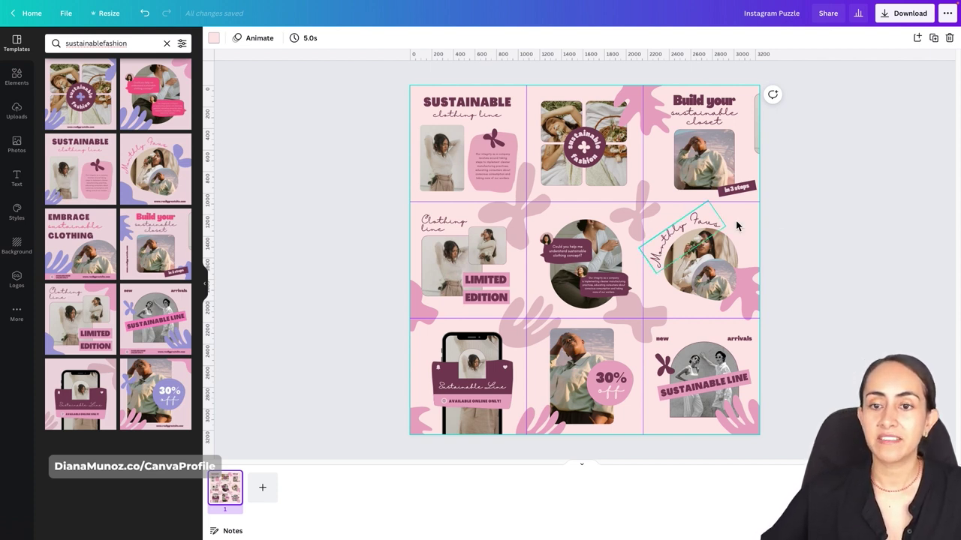
{"action": "left_click", "coordinate": [892, 14]}
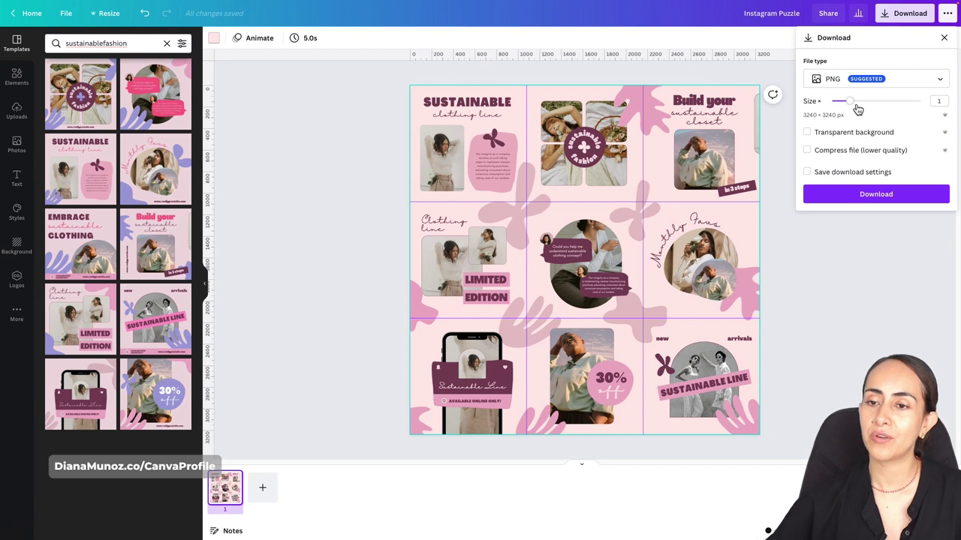
{"action": "left_click_drag", "start_coordinate": [856, 107], "coordinate": [864, 106]}
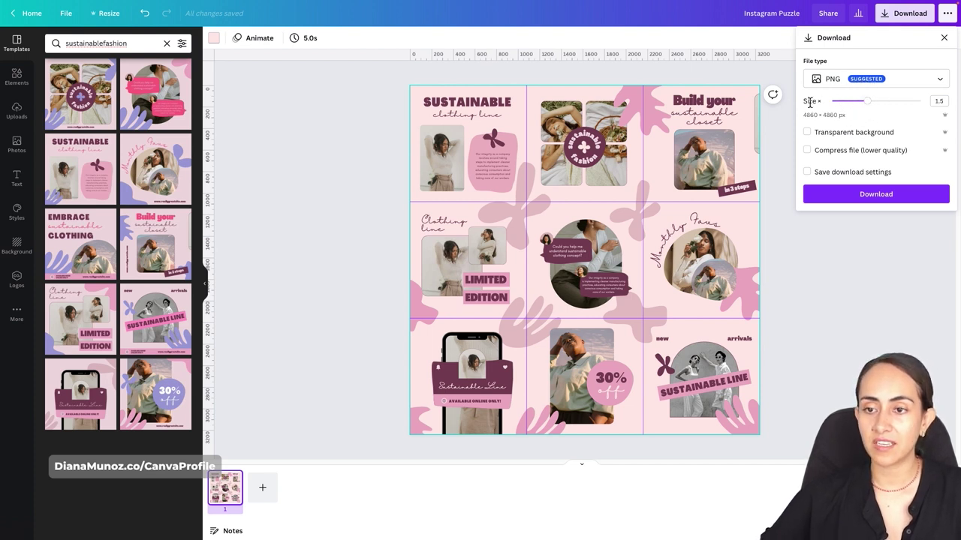
{"action": "left_click", "coordinate": [891, 196]}
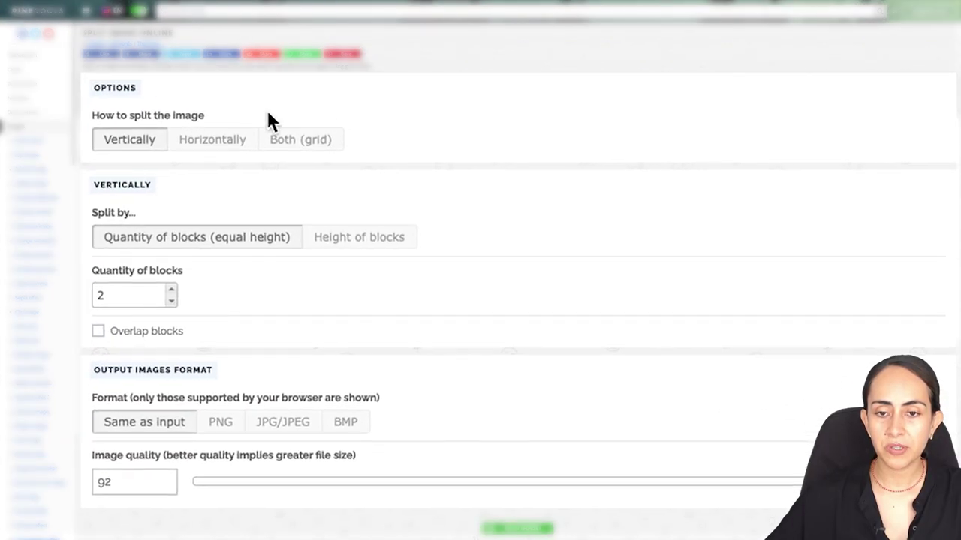
- In PineTools, split the puzzle image into a grid of 3 vertical by 3 horizontal blocks at image quality 100
{"action": "left_click", "coordinate": [324, 145]}
{"action": "left_click", "coordinate": [172, 290]}
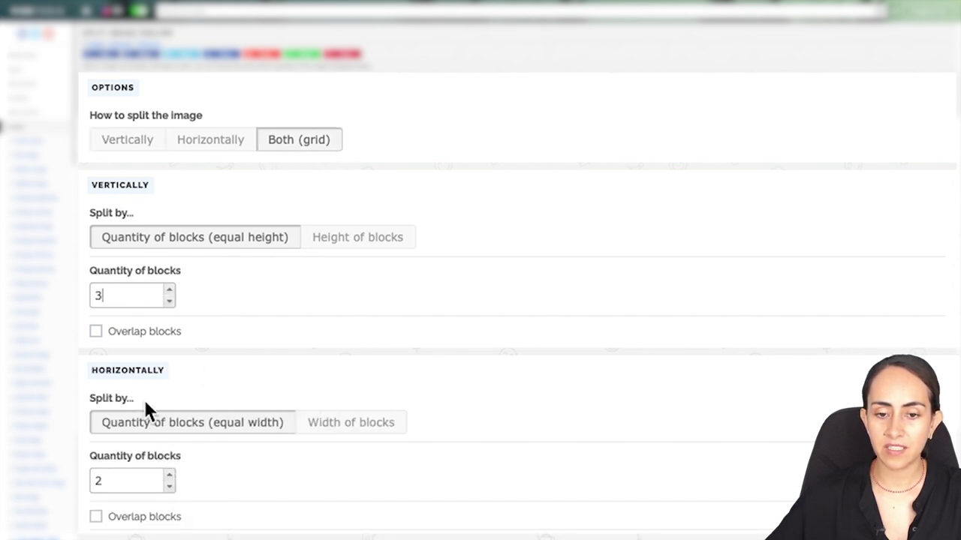
{"action": "left_click", "coordinate": [170, 476]}
{"action": "scroll", "coordinate": [178, 484], "scroll_direction": "down", "scroll_amount": 2}
{"action": "scroll", "coordinate": [177, 368], "scroll_direction": "down", "scroll_amount": 1}
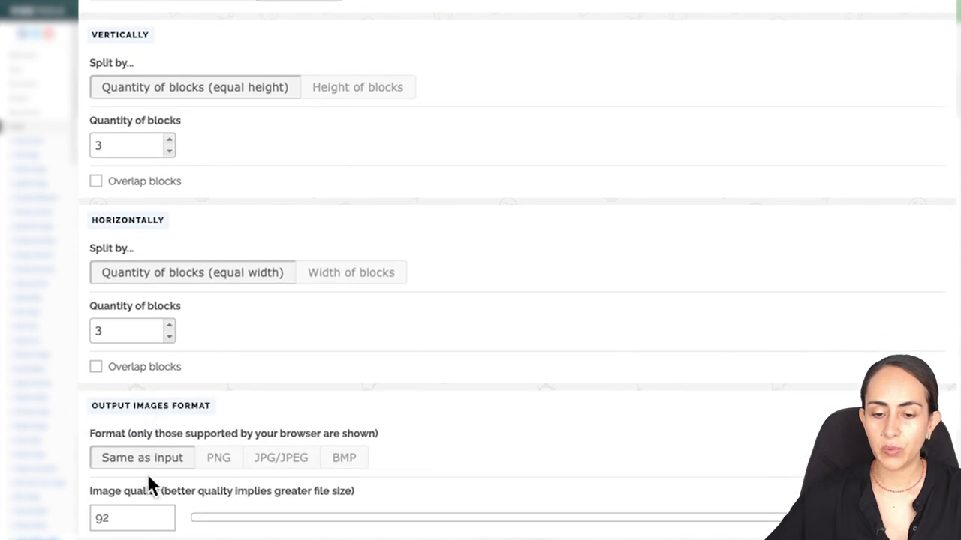
{"action": "left_click_drag", "start_coordinate": [869, 518], "coordinate": [929, 519]}
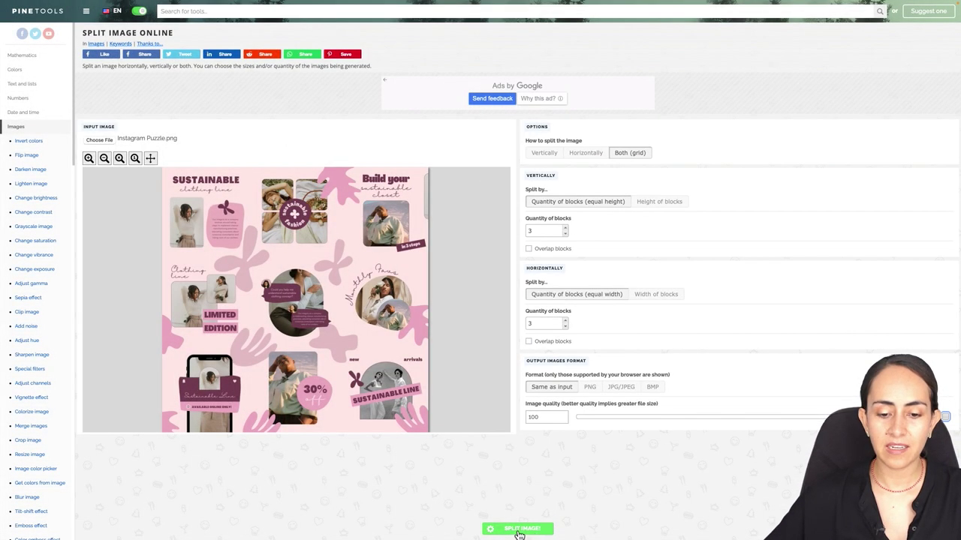
{"action": "left_click", "coordinate": [521, 531]}
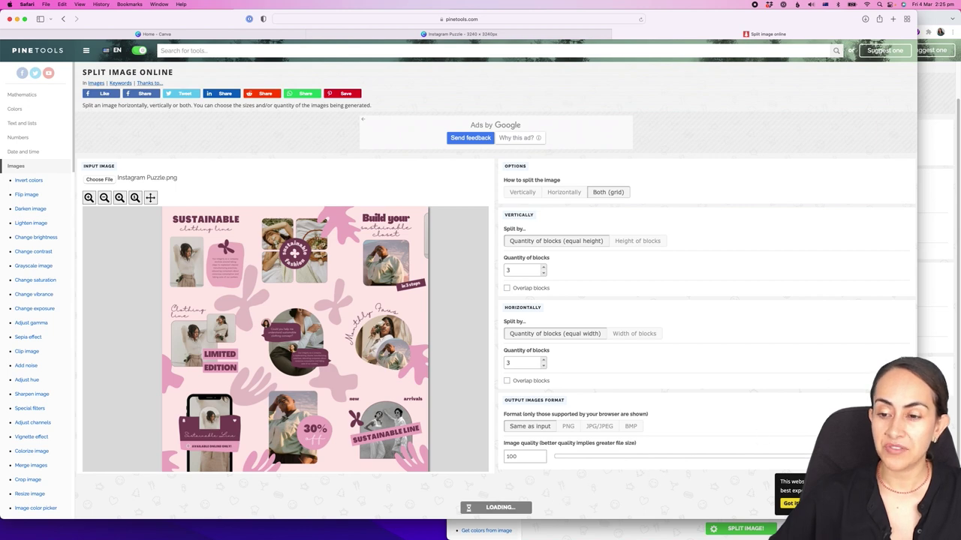
- Switch to the Chrome window, widen it across the screen and download all the split pieces as a zip file
{"action": "key", "text": "super+Tab"}
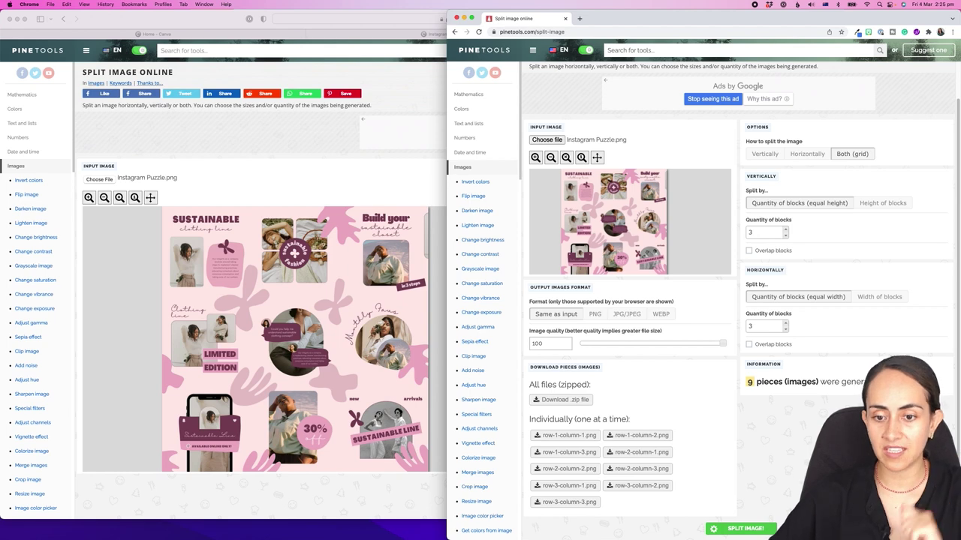
{"action": "left_click_drag", "start_coordinate": [447, 445], "coordinate": [11, 407]}
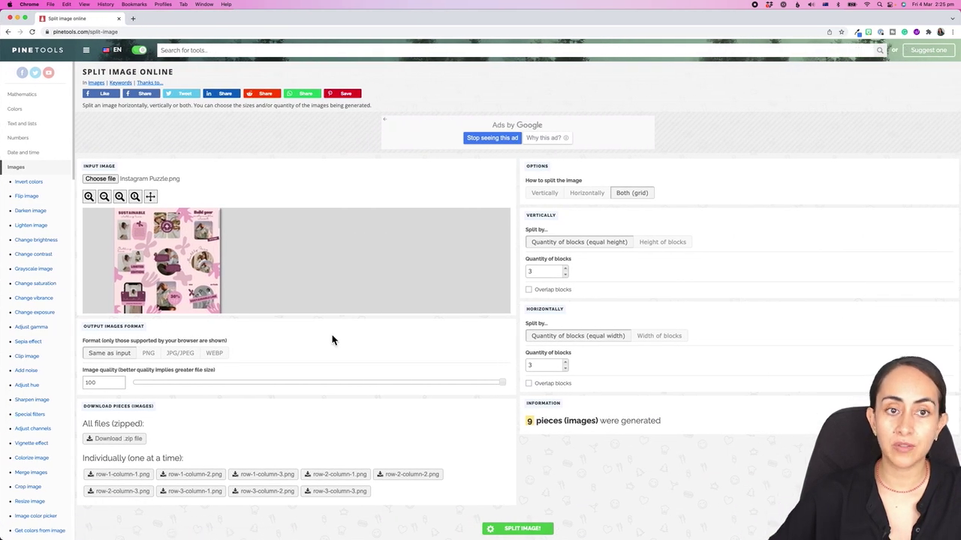
{"action": "left_click", "coordinate": [131, 446]}
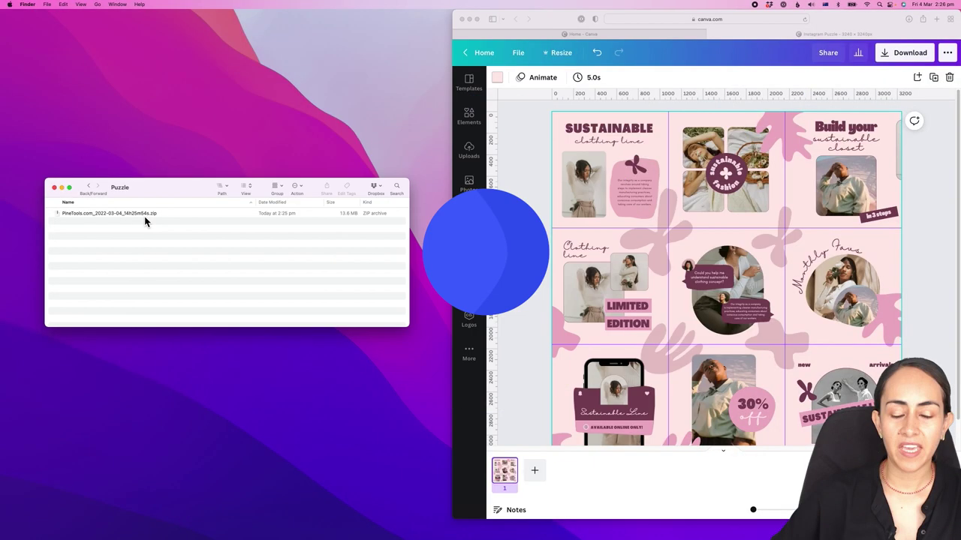
- Extract the PineTools zip in the Puzzle folder, move the archive to the trash and expand the PineTools.com_files folder
{"action": "double_click", "coordinate": [152, 216]}
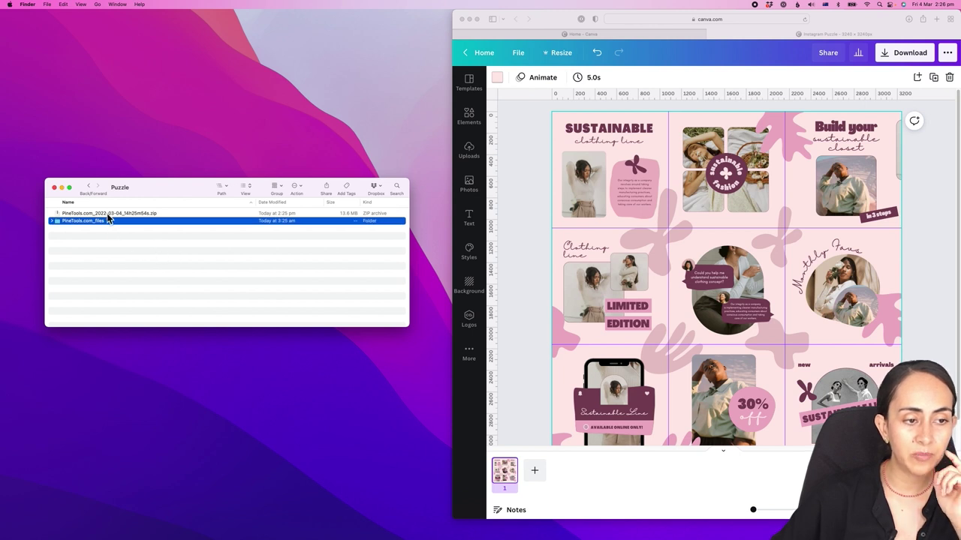
{"action": "right_click", "coordinate": [107, 215]}
{"action": "left_click", "coordinate": [134, 235]}
{"action": "left_click", "coordinate": [52, 214]}
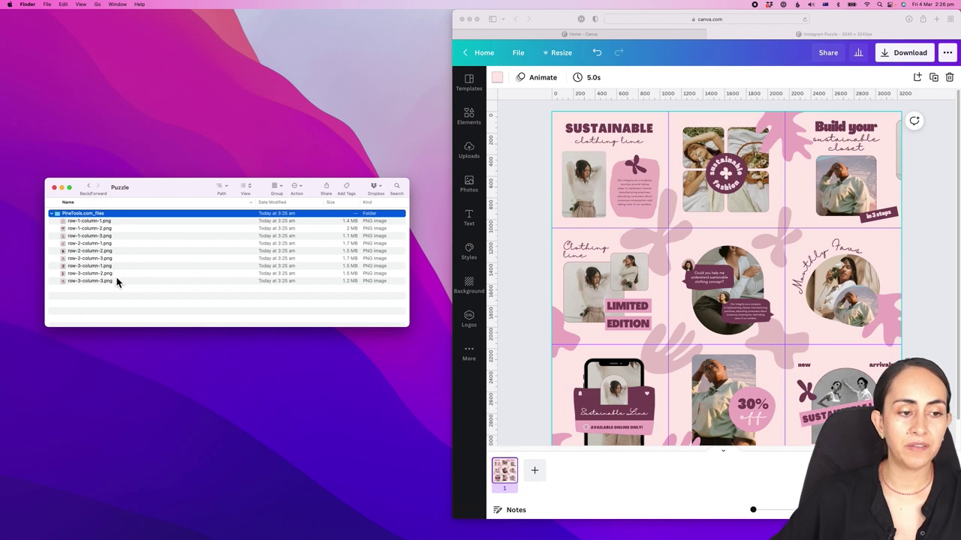
- Preview the split PNG pieces one after another, starting from row-3-column-3.png and going up to row-1-column-1.png
{"action": "left_click", "coordinate": [113, 283]}
{"action": "key", "text": "space"}
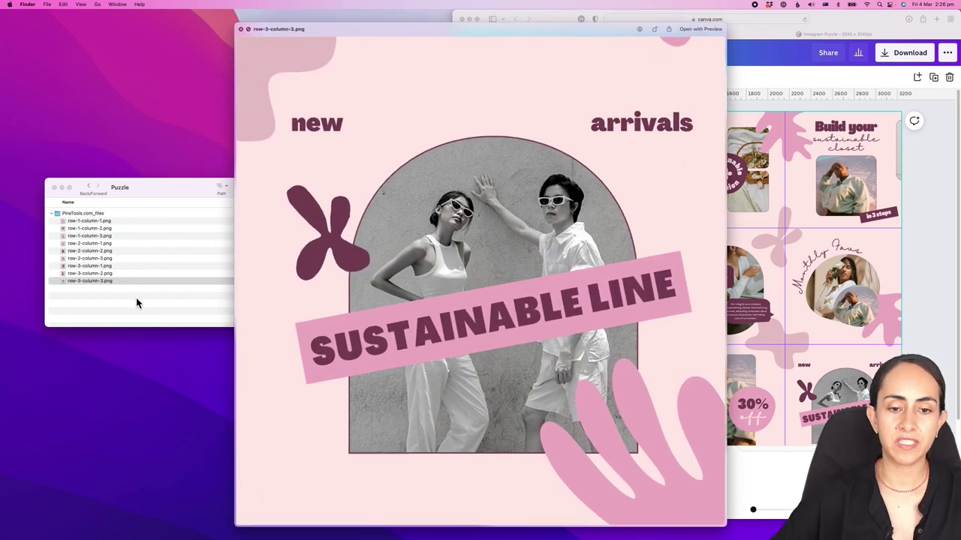
{"action": "key", "text": "Up"}
{"action": "key", "text": "Up"}
{"action": "key", "text": "Up"}
{"action": "key", "text": "Up"}
{"action": "key", "text": "Up"}
{"action": "key", "text": "Up"}
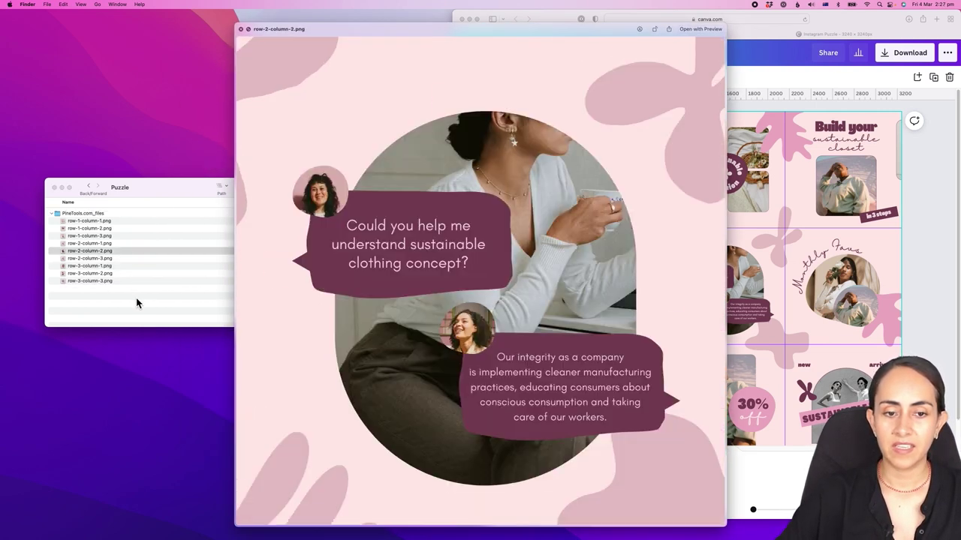
{"action": "key", "text": "Up"}
{"action": "key", "text": "Up"}
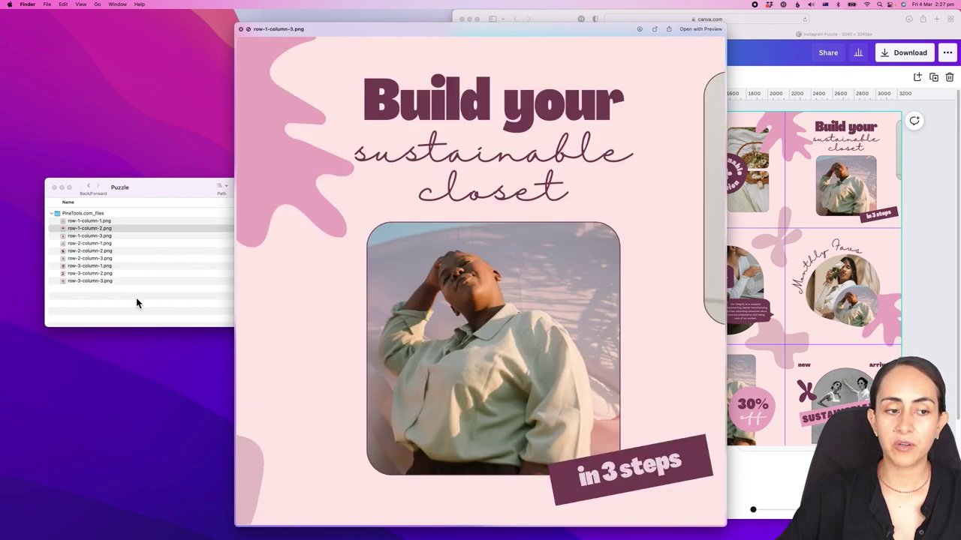
{"action": "key", "text": "space"}
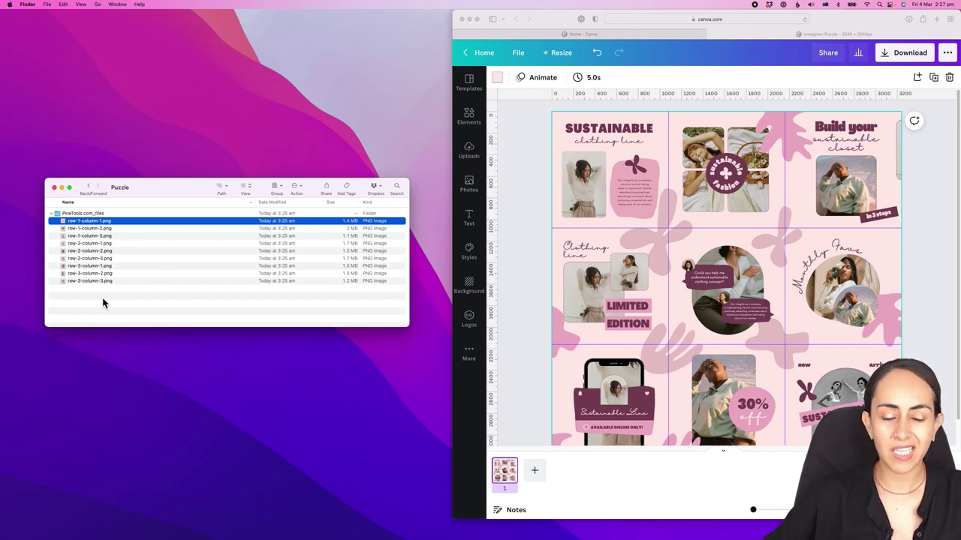
- Switch to the Canva puzzle design, add a square shape and enlarge it to cover the whole page
{"action": "left_click", "coordinate": [925, 304]}
{"action": "left_click", "coordinate": [469, 119]}
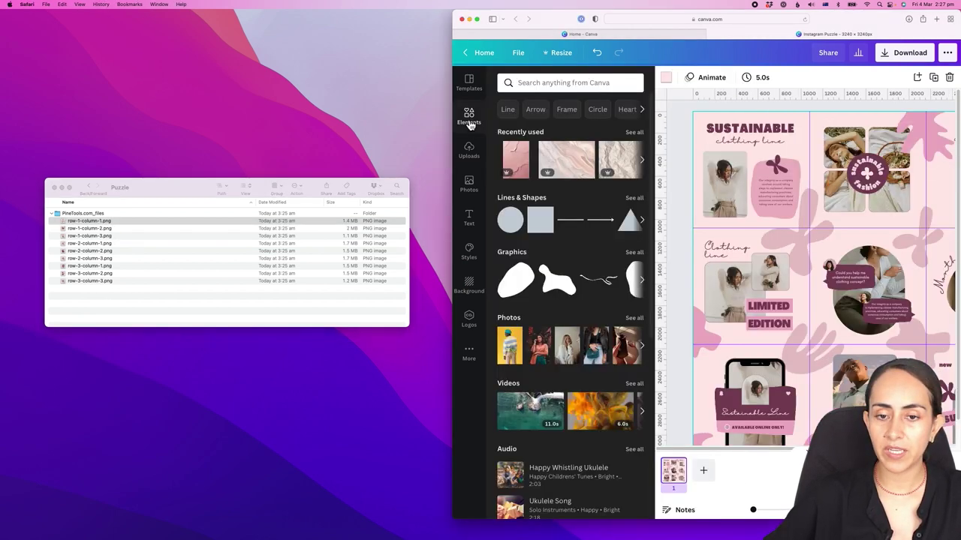
{"action": "left_click", "coordinate": [539, 220]}
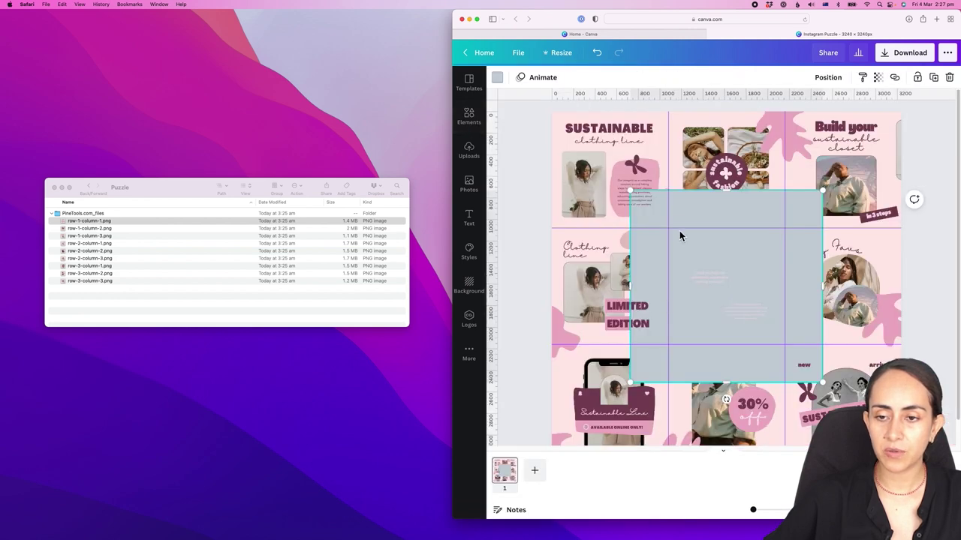
{"action": "left_click_drag", "start_coordinate": [824, 383], "coordinate": [926, 444]}
- Bring the covering square to the front and set its transparency to 47
{"action": "left_click", "coordinate": [828, 77]}
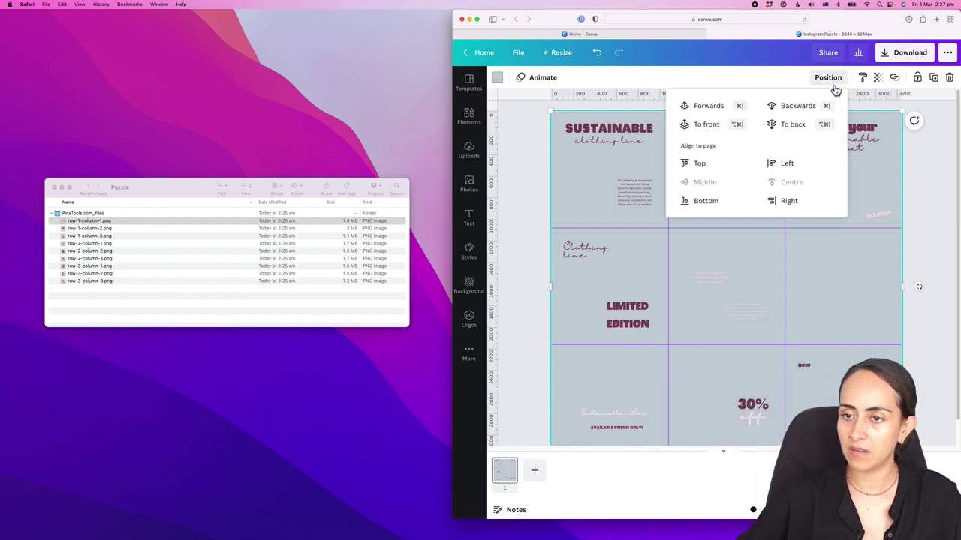
{"action": "left_click", "coordinate": [709, 125]}
{"action": "left_click", "coordinate": [878, 78]}
{"action": "mouse_move", "coordinate": [833, 111]}
{"action": "left_mouse_down"}
{"action": "mouse_move", "coordinate": [803, 105]}
{"action": "mouse_move", "coordinate": [818, 113]}
{"action": "left_mouse_up"}
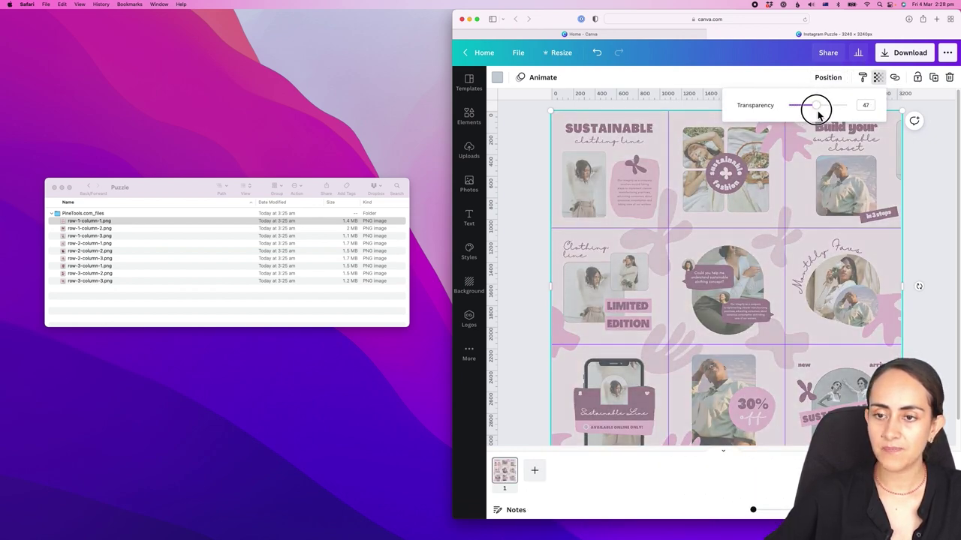
{"action": "key", "text": "Escape"}
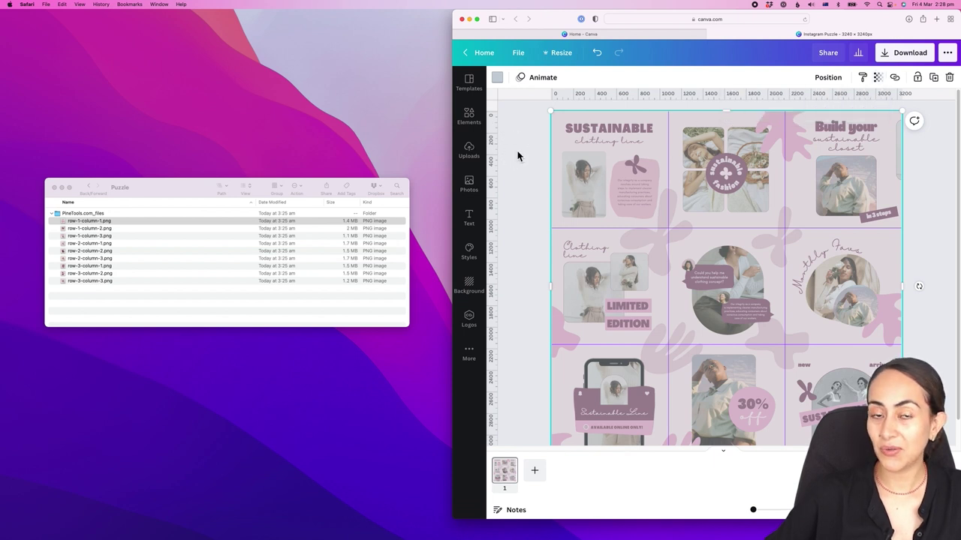
- Add the text "1" in Agrandir Narrow Black at size 316 and place it in the bottom-right square
{"action": "key", "text": "t"}
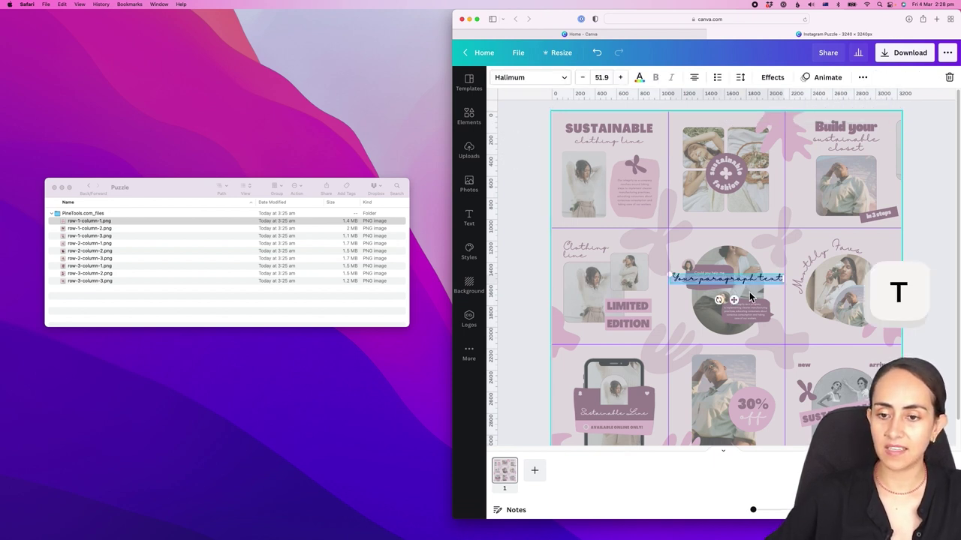
{"action": "key", "text": "BackSpace"}
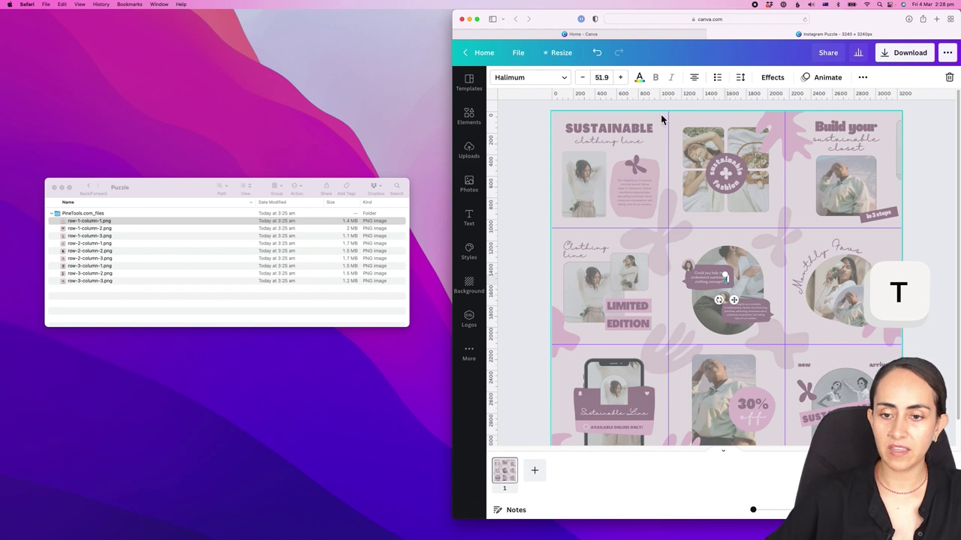
{"action": "left_click", "coordinate": [560, 78]}
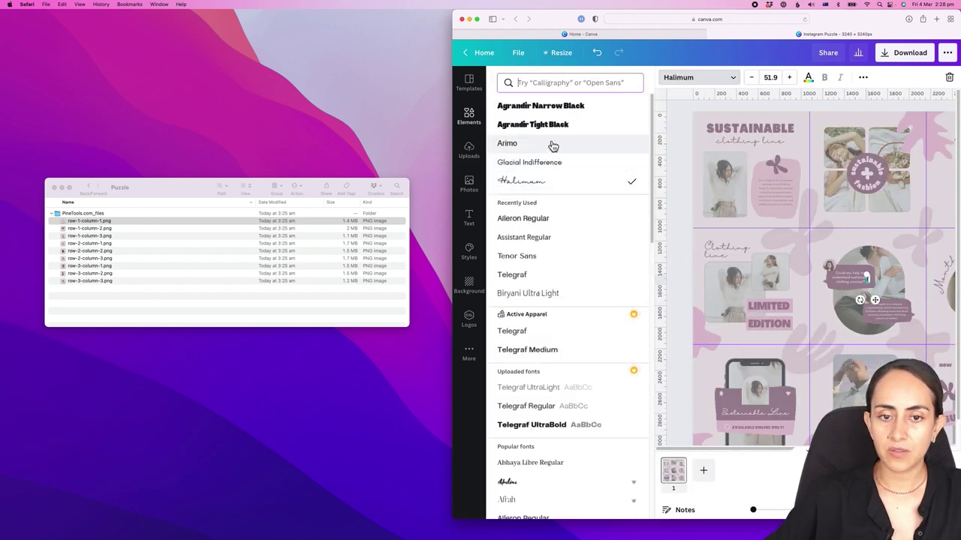
{"action": "left_click", "coordinate": [559, 107]}
{"action": "left_click", "coordinate": [681, 235]}
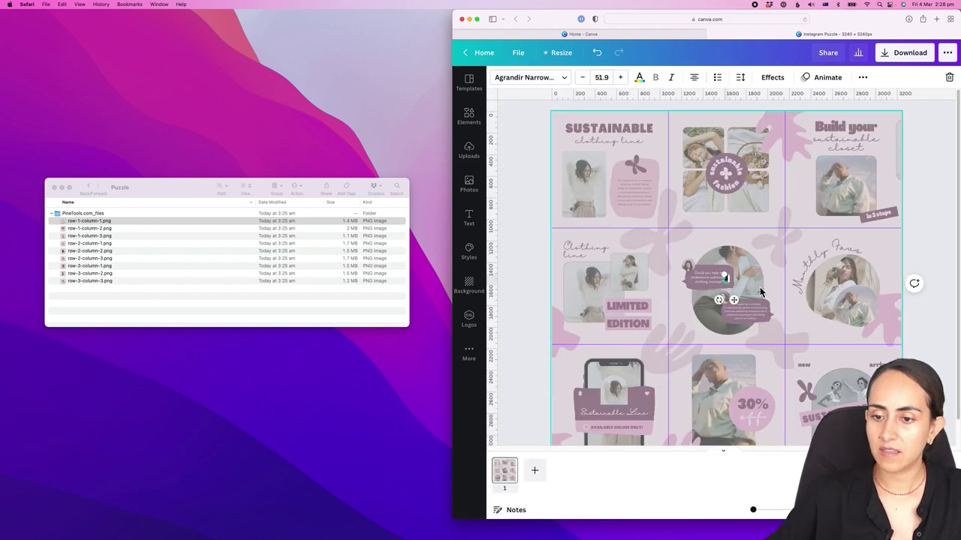
{"action": "type", "text": "1"}
{"action": "left_click_drag", "start_coordinate": [726, 277], "coordinate": [859, 443]}
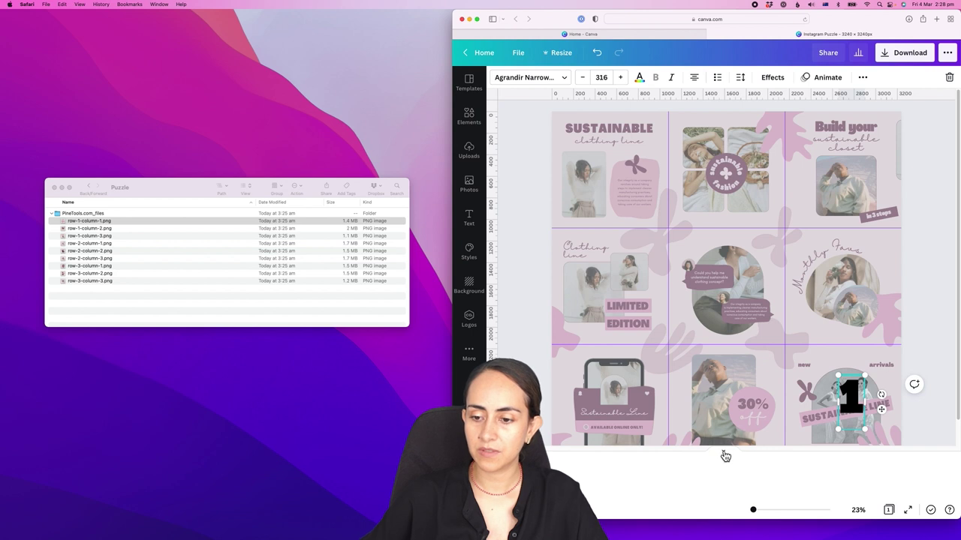
- Duplicate the number into the bottom-middle and bottom-left squares, changing the copies to "2" and "3"
{"action": "left_click_drag", "start_coordinate": [860, 456], "coordinate": [736, 452]}
{"action": "double_click", "coordinate": [726, 396]}
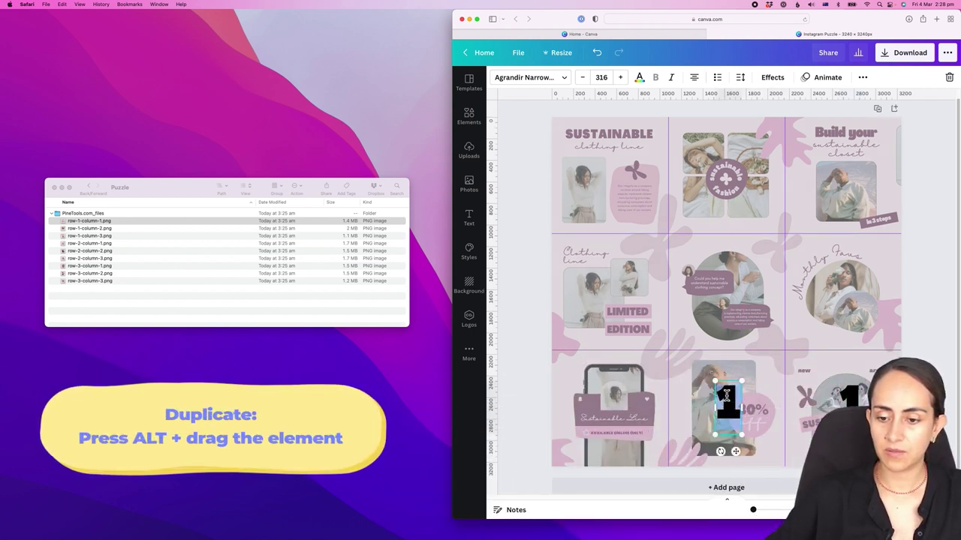
{"action": "type", "text": "2"}
{"action": "left_click_drag", "start_coordinate": [728, 406], "coordinate": [608, 399]}
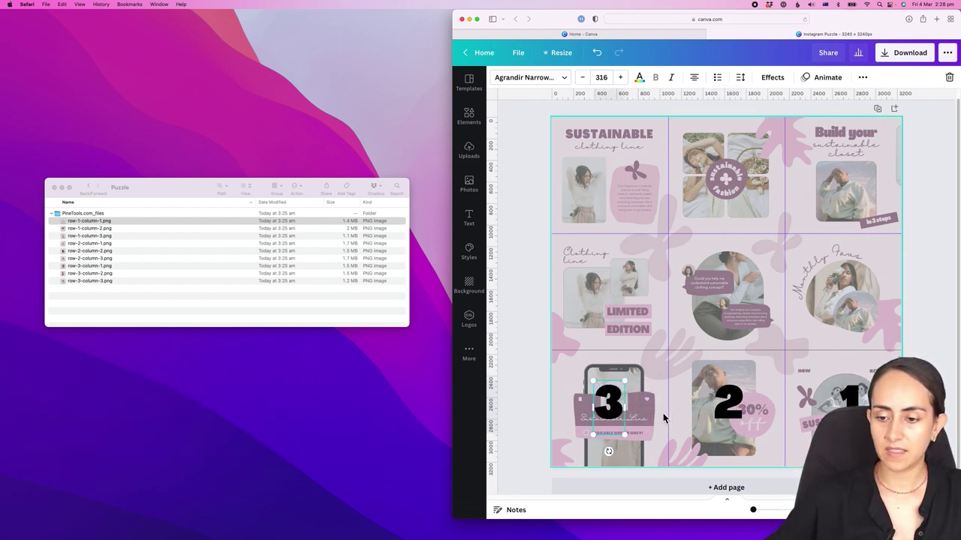
- Duplicate the bottom row of numbers into the middle row and change the copies to 4, 5 and 6 from right to left
{"action": "left_click", "coordinate": [728, 403], "text": "shift"}
{"action": "left_click", "coordinate": [848, 403], "text": "shift"}
{"action": "left_click_drag", "start_coordinate": [848, 403], "coordinate": [849, 178]}
{"action": "double_click", "coordinate": [850, 285]}
{"action": "type", "text": "4"}
{"action": "double_click", "coordinate": [728, 285]}
{"action": "type", "text": "5"}
{"action": "double_click", "coordinate": [607, 285]}
{"action": "type", "text": "6"}
- Fill the top row with copies of the middle-row numbers, changed to 7, 8 and 9 from right to left
{"action": "left_click", "coordinate": [728, 285], "text": "shift"}
{"action": "left_click", "coordinate": [850, 285], "text": "shift"}
{"action": "double_click", "coordinate": [850, 178]}
{"action": "type", "text": "7"}
{"action": "double_click", "coordinate": [728, 178]}
{"action": "type", "text": "8"}
{"action": "double_click", "coordinate": [610, 179]}
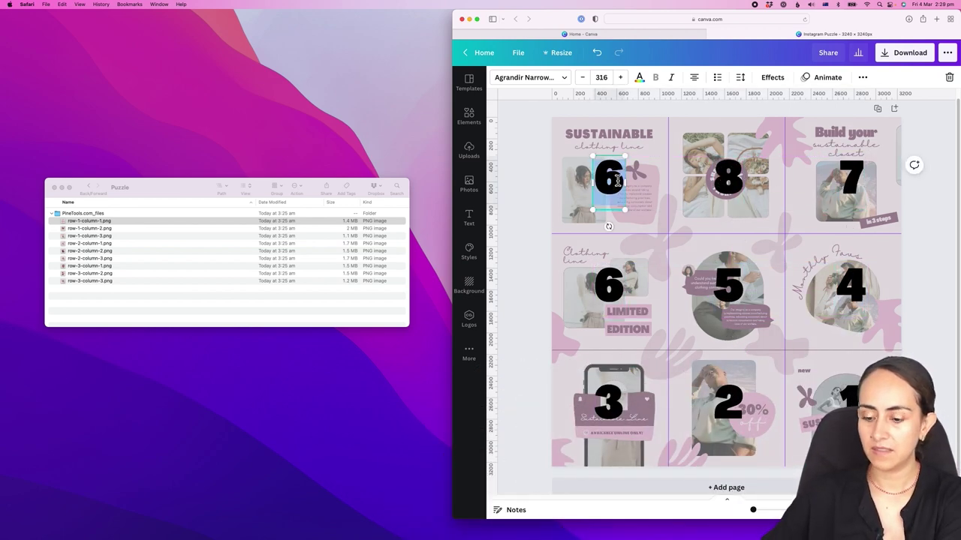
{"action": "type", "text": "9"}
- Select all nine numbers across the grid and set their text colour to white
{"action": "left_click", "coordinate": [629, 301], "text": "shift"}
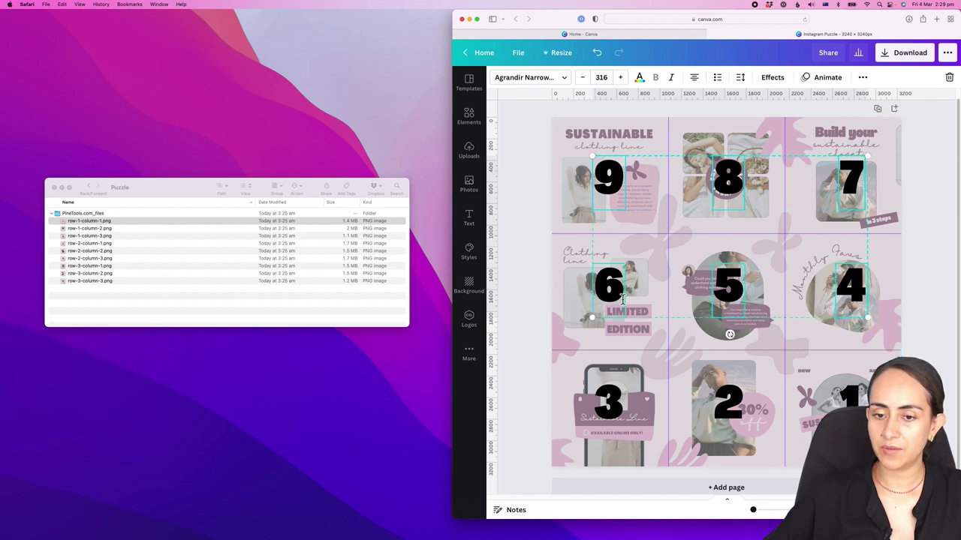
{"action": "left_click", "coordinate": [614, 408], "text": "shift"}
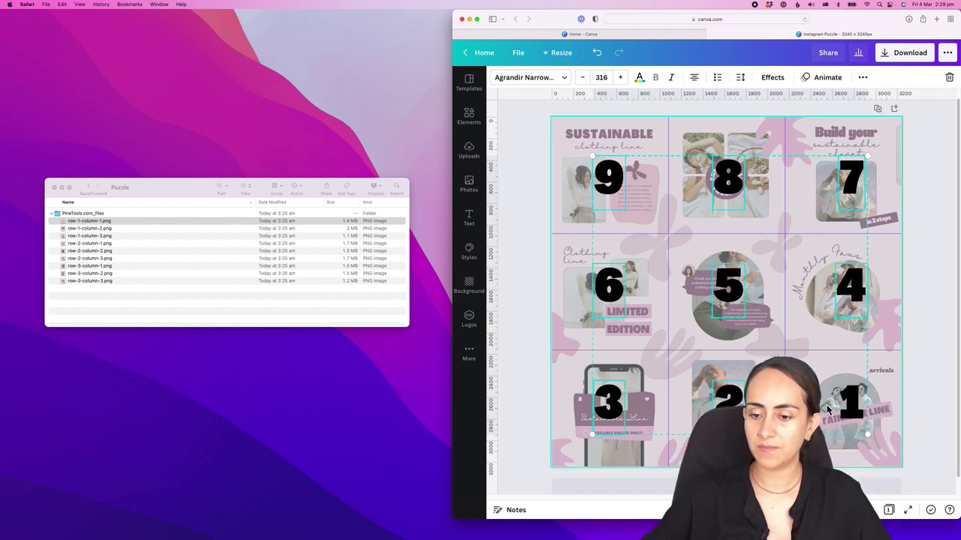
{"action": "left_click", "coordinate": [641, 79]}
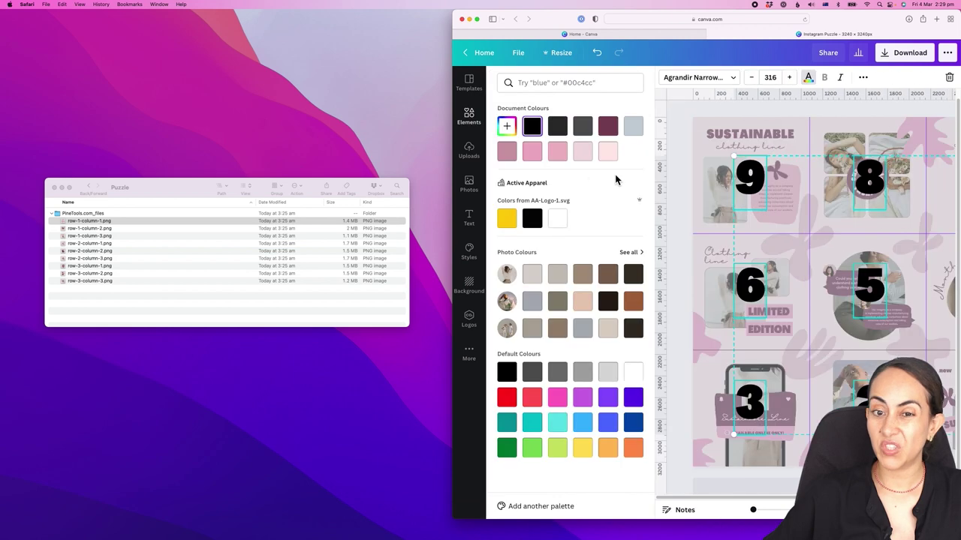
{"action": "left_click", "coordinate": [564, 218]}
- Make the nine selected numbers semi-transparent so the design shows through them, and deselect them
{"action": "left_click", "coordinate": [864, 78]}
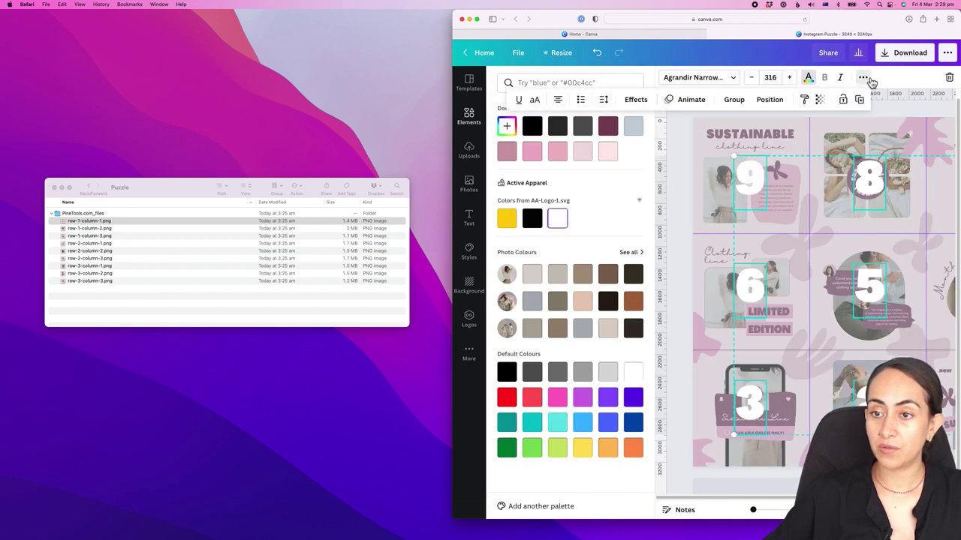
{"action": "left_click", "coordinate": [820, 100]}
{"action": "left_click_drag", "start_coordinate": [783, 134], "coordinate": [780, 133]}
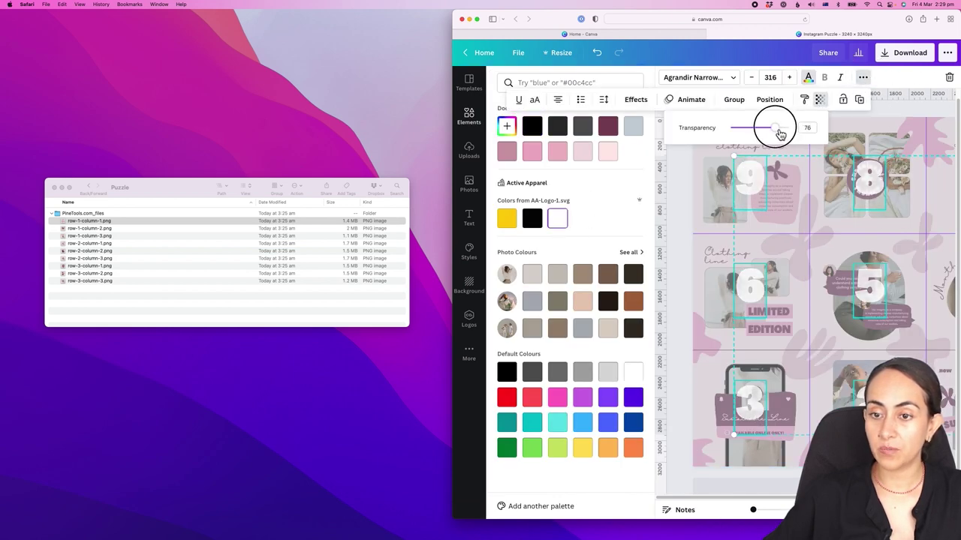
{"action": "left_click", "coordinate": [674, 255]}
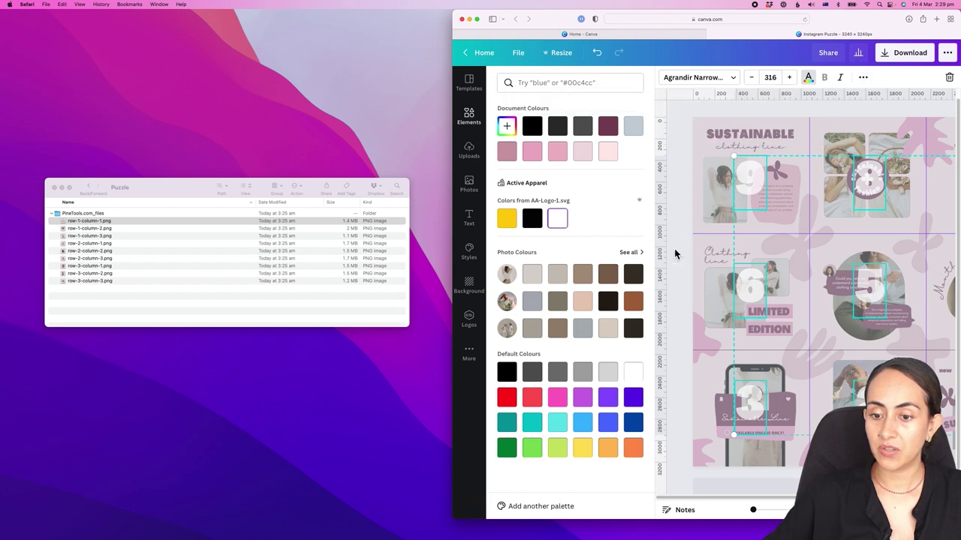
{"action": "left_click", "coordinate": [674, 255]}
{"action": "left_click", "coordinate": [948, 400]}
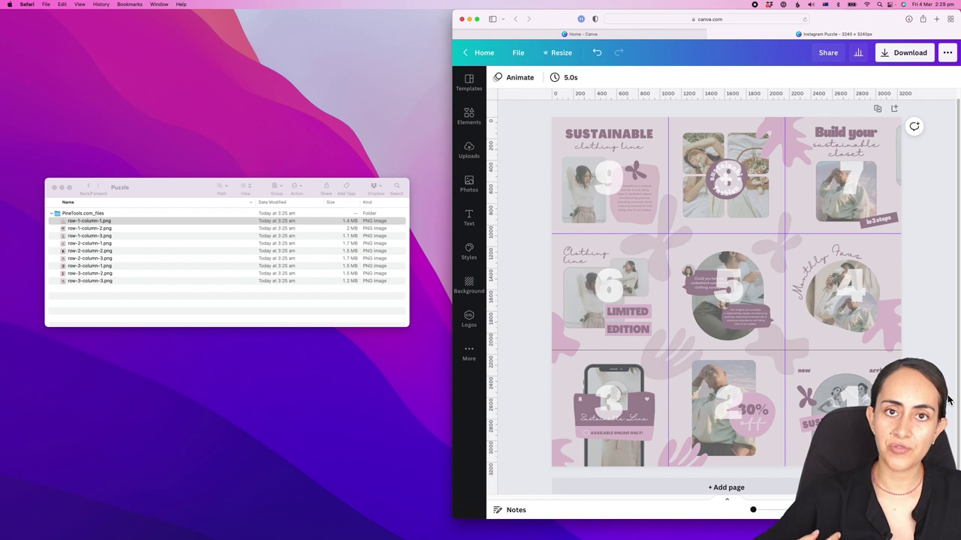
- In the Finder Puzzle window, preview row-3-column-3.png and rename it 1.png to match its number in the grid
{"action": "left_click", "coordinate": [189, 310]}
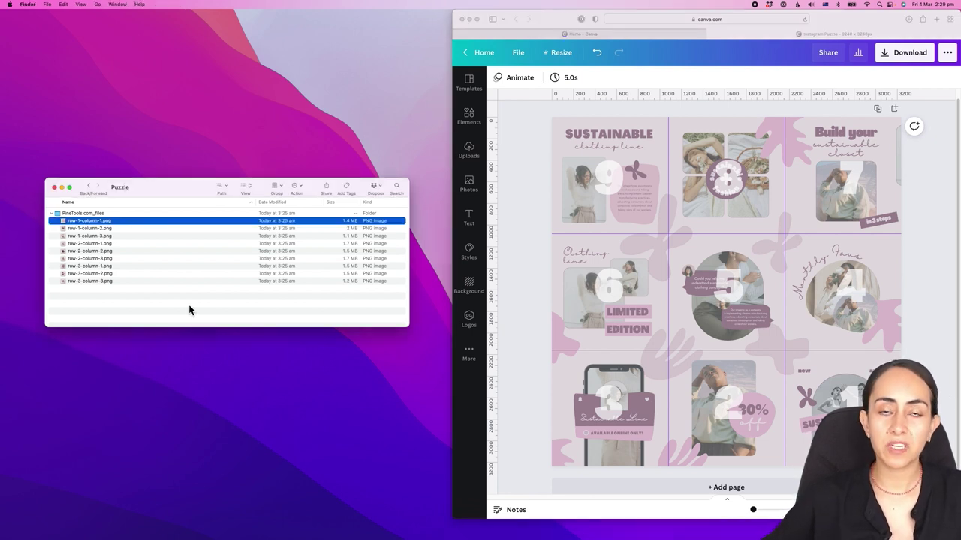
{"action": "left_click", "coordinate": [84, 282]}
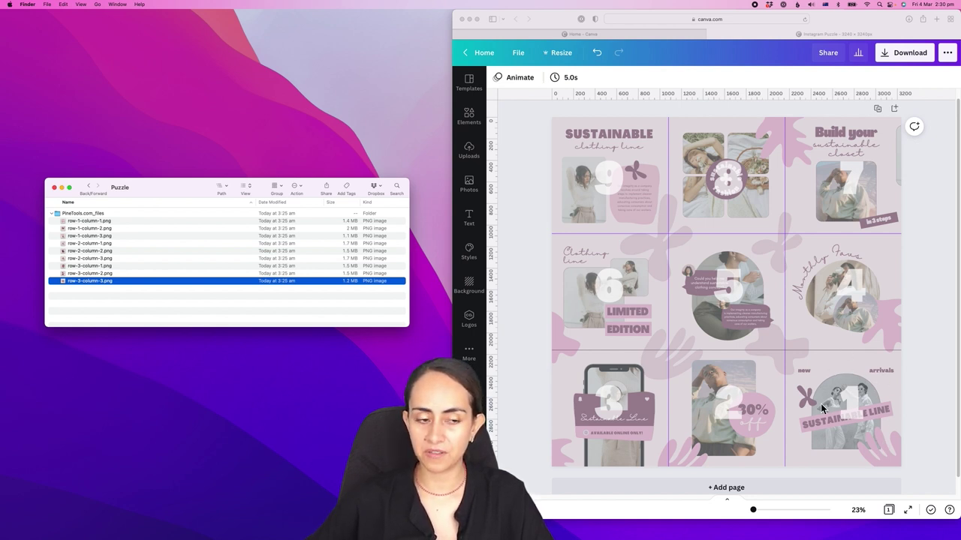
{"action": "left_click", "coordinate": [115, 282]}
{"action": "key", "text": "space"}
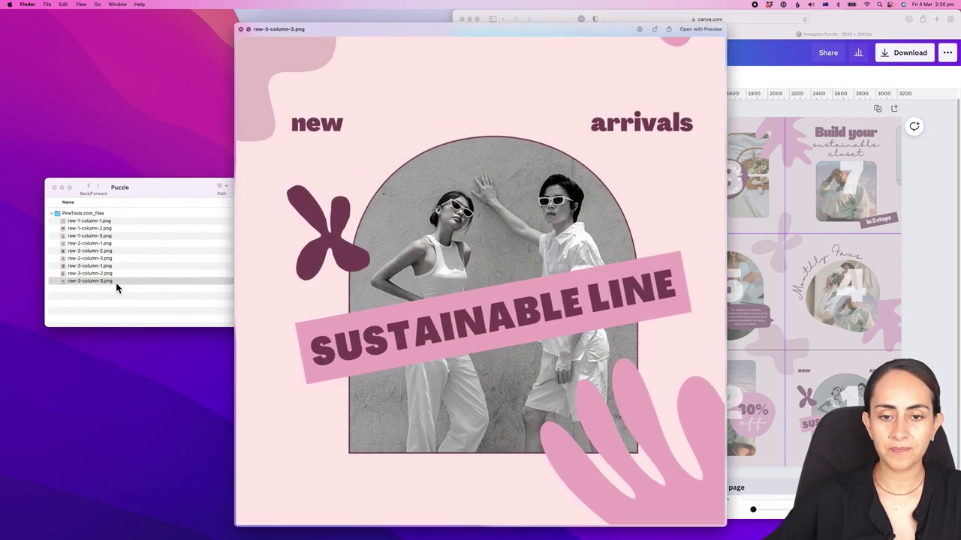
{"action": "key", "text": "space"}
{"action": "left_click", "coordinate": [105, 283]}
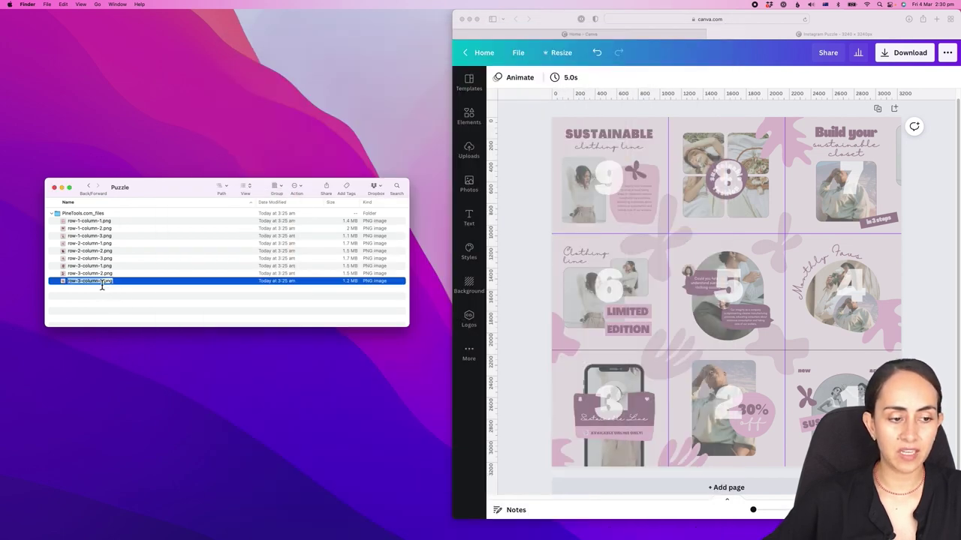
{"action": "key", "text": "Return"}
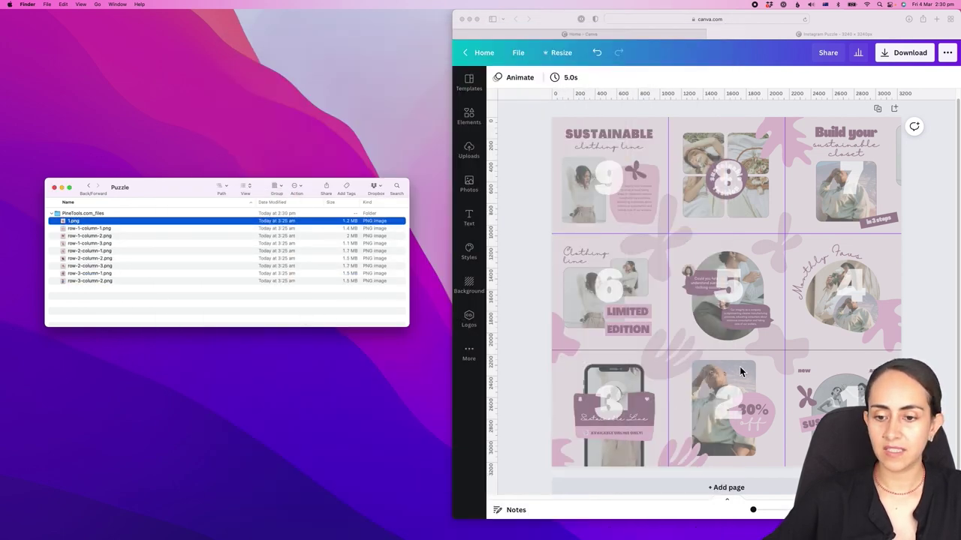
- Preview row-3-column-2.png and rename it 2.png
{"action": "left_click", "coordinate": [85, 283]}
{"action": "key", "text": "space"}
{"action": "key", "text": "space"}
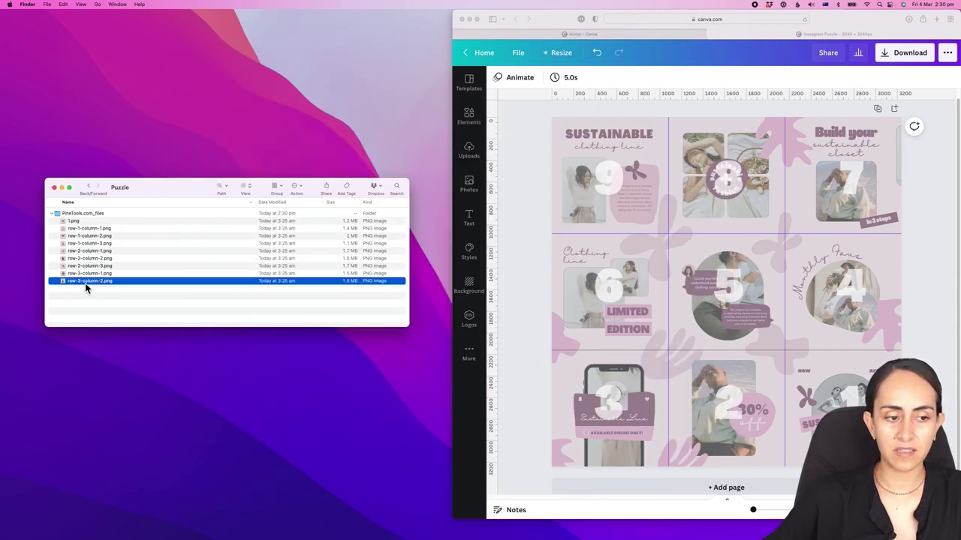
{"action": "key", "text": "Return"}
{"action": "type", "text": "2"}
{"action": "key", "text": "Return"}
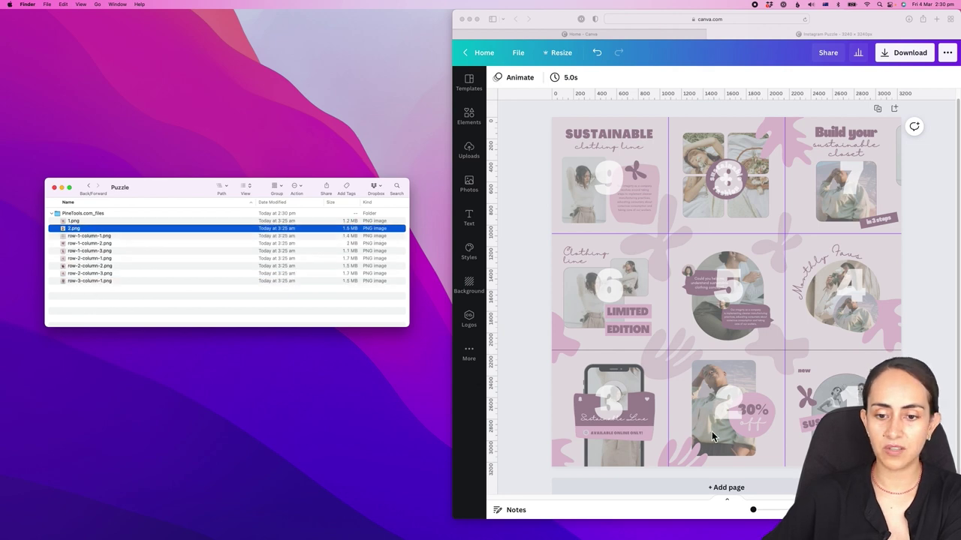
- Preview row-3-column-1.png and rename it 3.png
{"action": "left_click", "coordinate": [89, 282]}
{"action": "key", "text": "space"}
{"action": "key", "text": "space"}
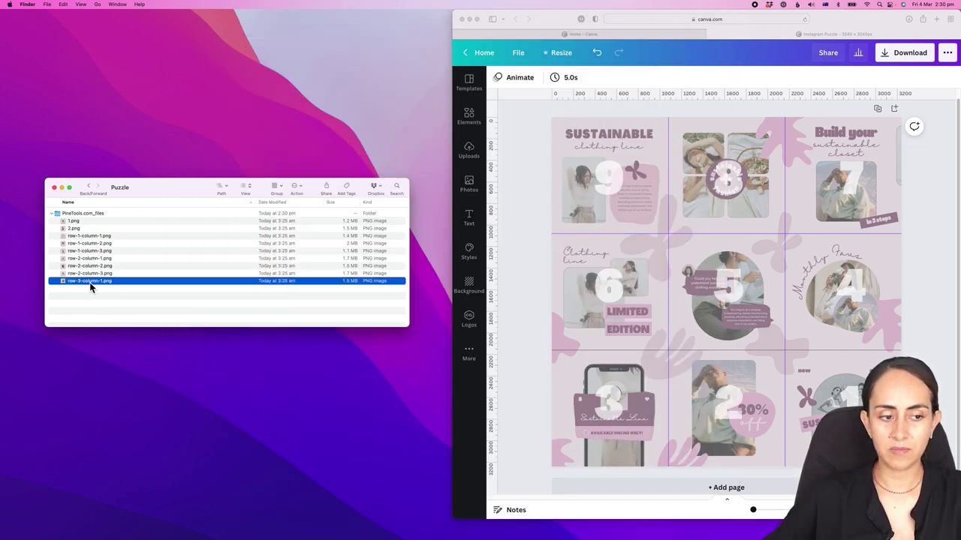
{"action": "key", "text": "Return"}
{"action": "type", "text": "3"}
{"action": "key", "text": "Return"}
- Rename the second-row image files from column 3 to column 1 as 4.png, 5.png and 6.png
{"action": "left_click", "coordinate": [96, 283]}
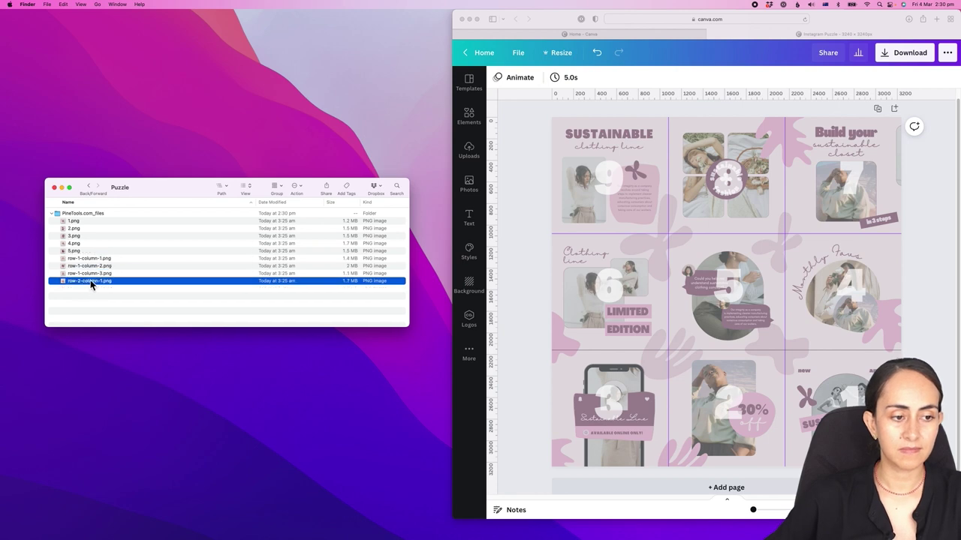
{"action": "key", "text": "Return"}
{"action": "type", "text": "6"}
{"action": "key", "text": "Return"}
- Rename the first-row image files from column 3 to column 1 as 7.png, 8.png and 9.png
{"action": "left_click", "coordinate": [90, 281]}
{"action": "key", "text": "Return"}
{"action": "type", "text": "7"}
{"action": "key", "text": "Return"}
{"action": "left_click", "coordinate": [90, 281]}
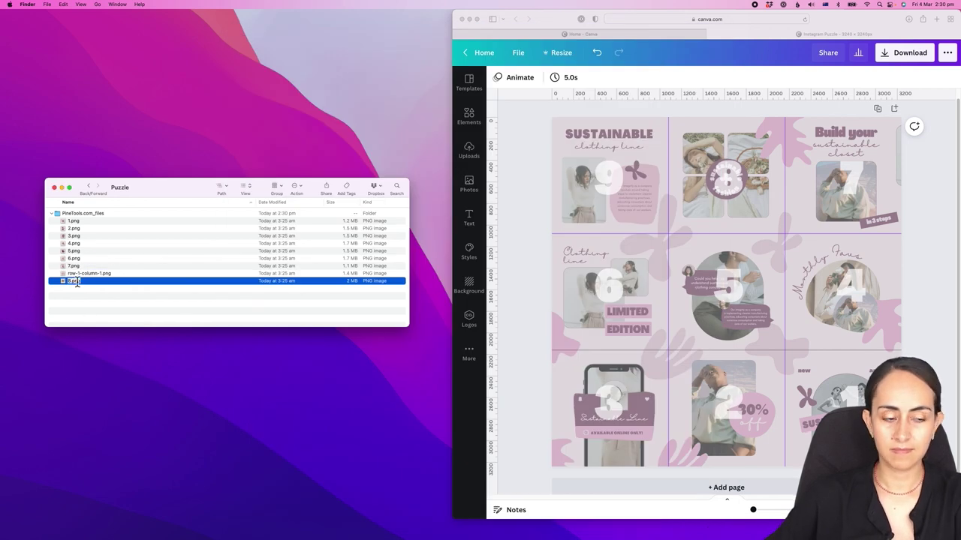
{"action": "type", "text": "9"}
{"action": "key", "text": "Return"}
- Preview the renamed images from 1.png through 9.png to check their order against the numbered grid
{"action": "left_click", "coordinate": [73, 221]}
{"action": "key", "text": "space"}
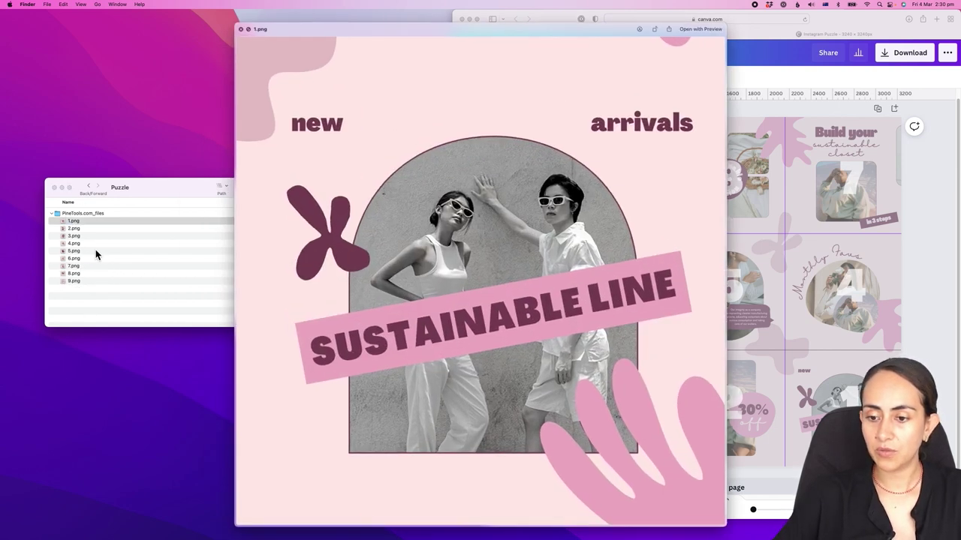
{"action": "key", "text": "Down"}
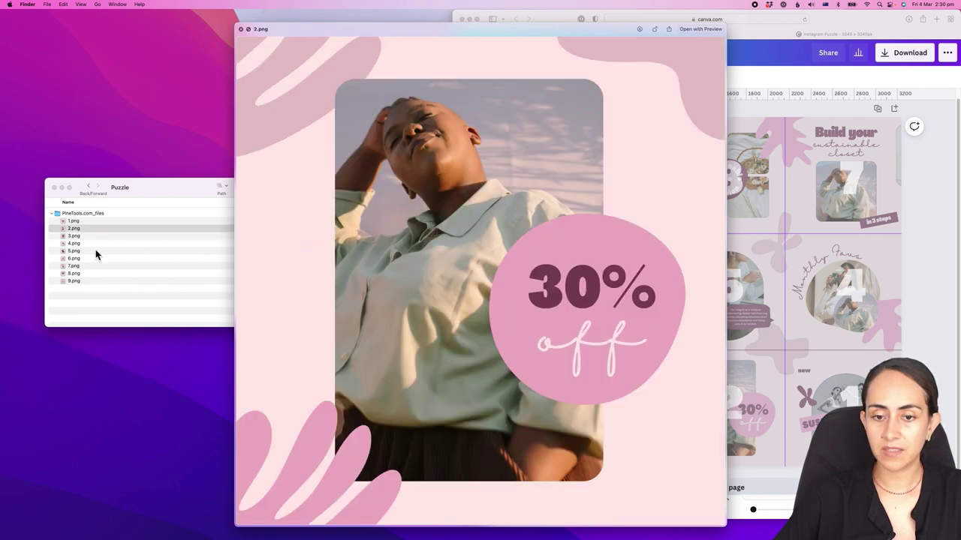
{"action": "key", "text": "Down"}
{"action": "key", "text": "space"}
{"action": "key", "text": "space"}
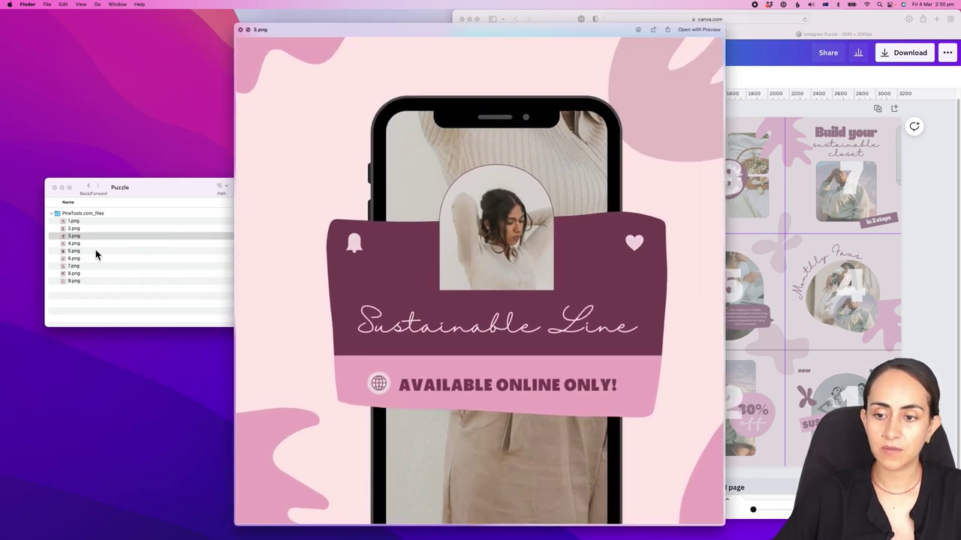
{"action": "key", "text": "Down"}
{"action": "key", "text": "Down"}
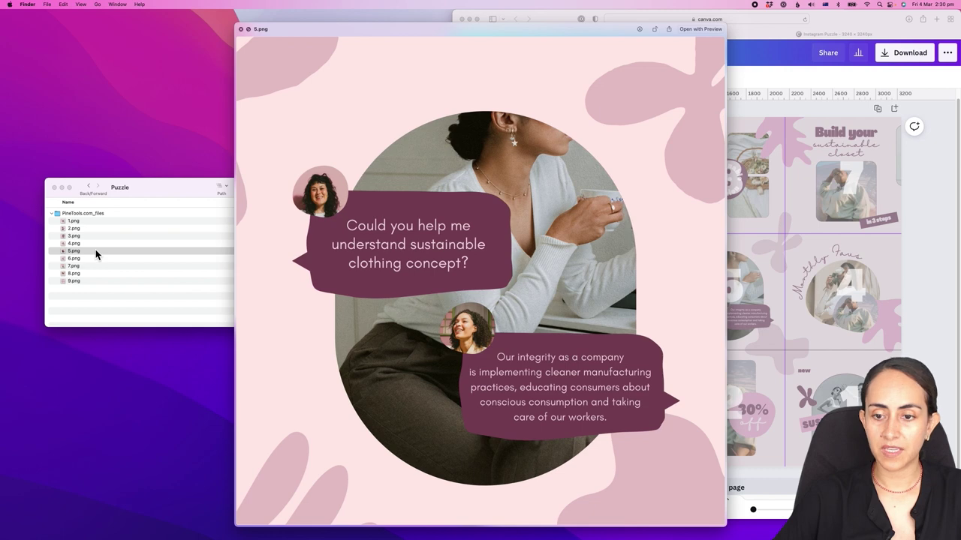
{"action": "key", "text": "Down"}
{"action": "key", "text": "space"}
{"action": "key", "text": "Down"}
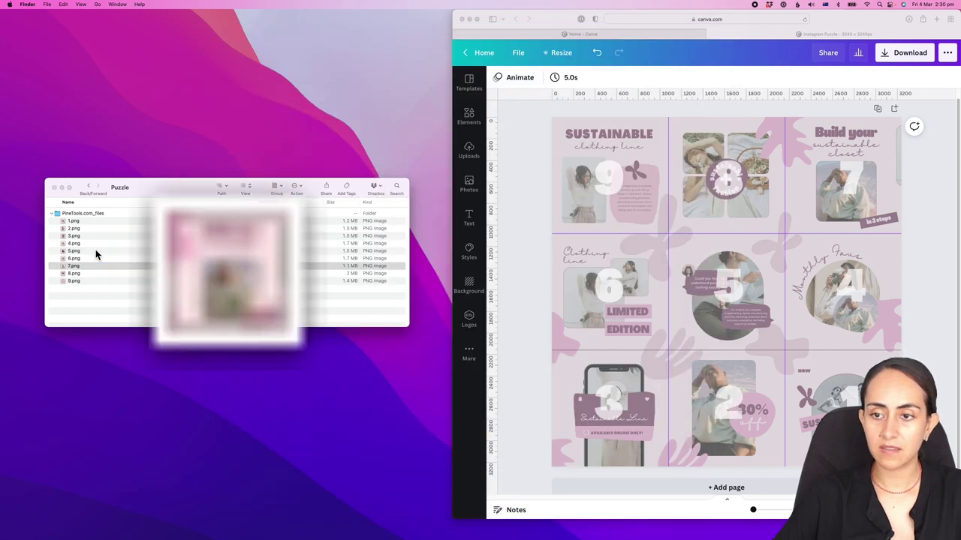
{"action": "key", "text": "space"}
{"action": "key", "text": "Down"}
{"action": "key", "text": "Down"}
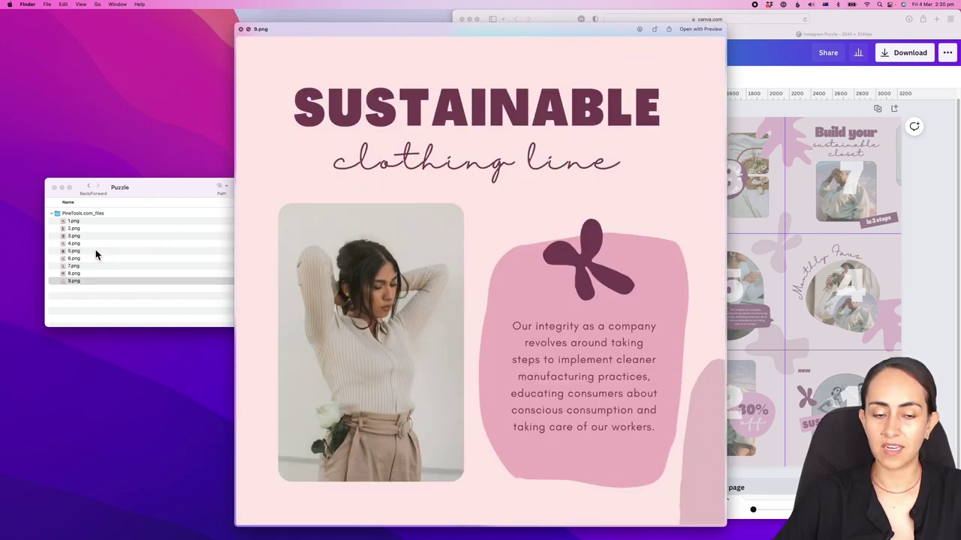
{"action": "key", "text": "space"}
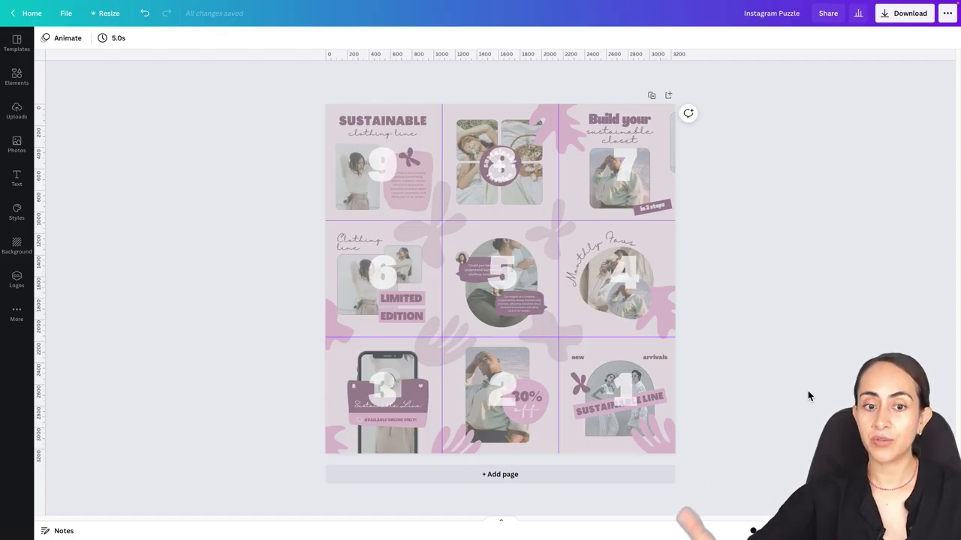
- Show the page thumbnails in the Canva design and duplicate the numbered puzzle page
{"action": "left_click", "coordinate": [501, 521]}
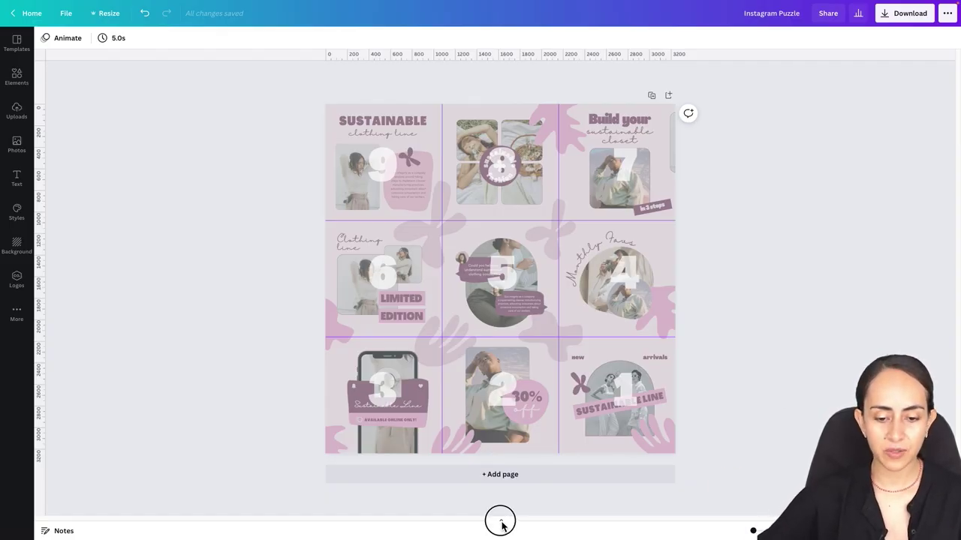
{"action": "left_click", "coordinate": [500, 521]}
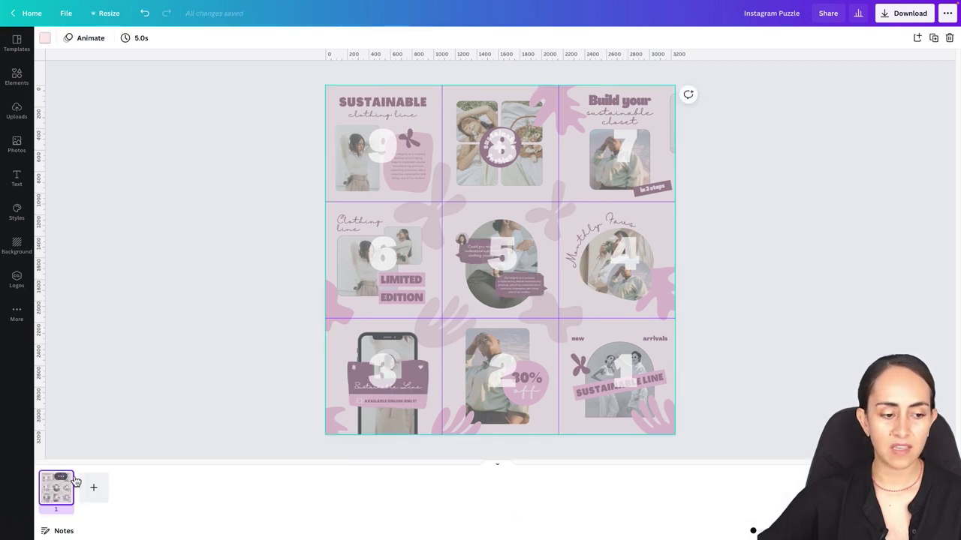
{"action": "left_click", "coordinate": [933, 38]}
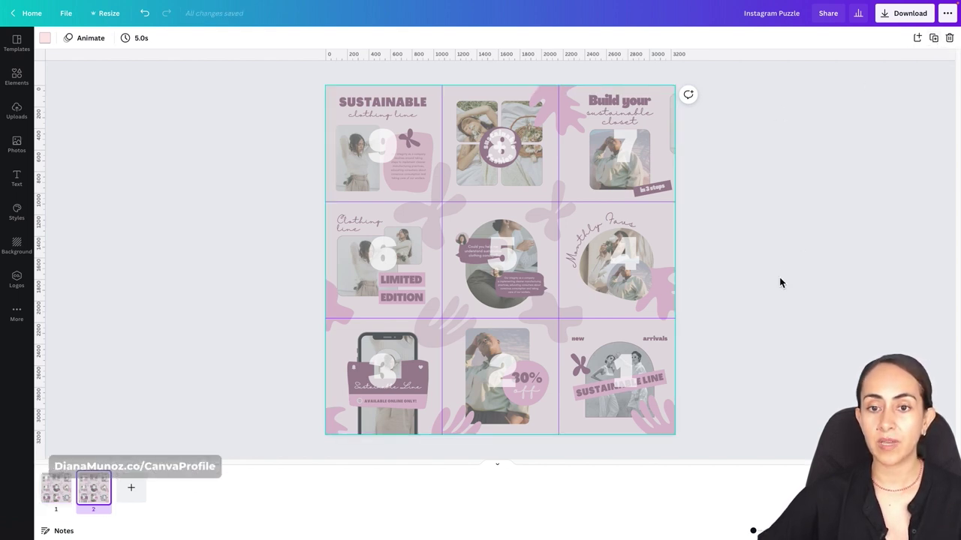
- Delete the numbers 1 to 9 and the translucent overlay from the duplicated page 2
{"action": "left_click", "coordinate": [622, 368]}
{"action": "key", "text": "Delete"}
{"action": "left_click", "coordinate": [502, 371]}
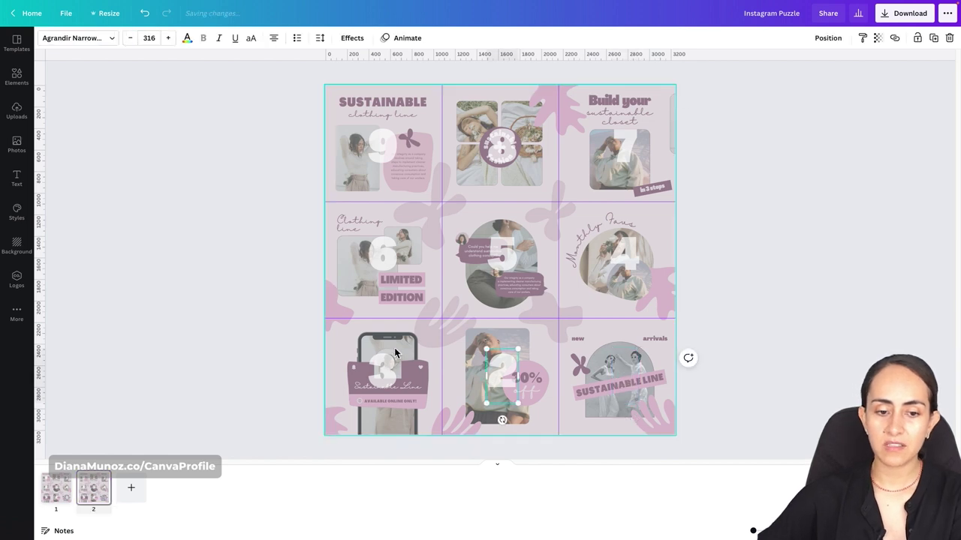
{"action": "key", "text": "Delete"}
{"action": "left_click", "coordinate": [383, 369]}
{"action": "key", "text": "Delete"}
{"action": "key", "text": "Delete"}
{"action": "left_click", "coordinate": [515, 246]}
{"action": "key", "text": "Delete"}
{"action": "left_click", "coordinate": [623, 252]}
{"action": "key", "text": "Delete"}
{"action": "left_click", "coordinate": [620, 146]}
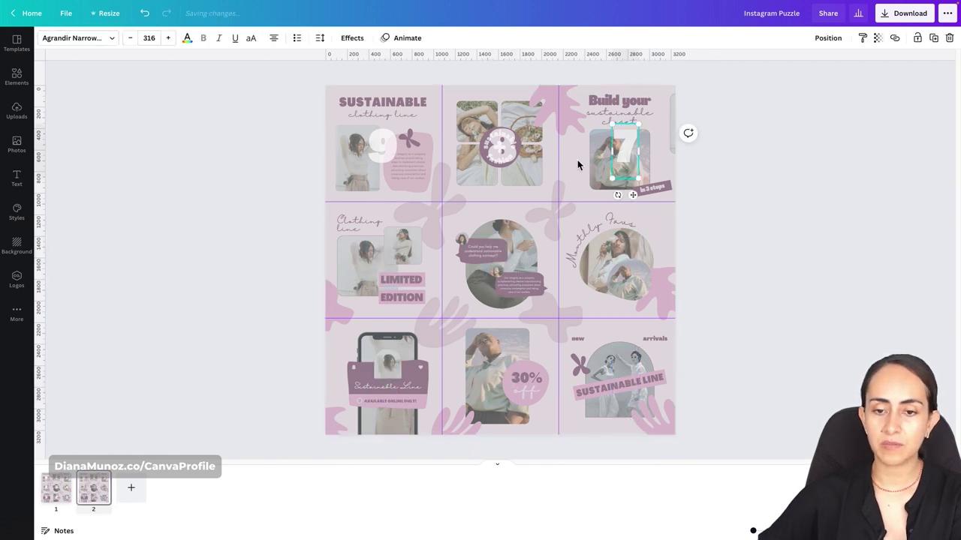
{"action": "key", "text": "Delete"}
{"action": "left_click", "coordinate": [516, 156]}
{"action": "key", "text": "Delete"}
{"action": "left_click", "coordinate": [381, 147]}
{"action": "key", "text": "Delete"}
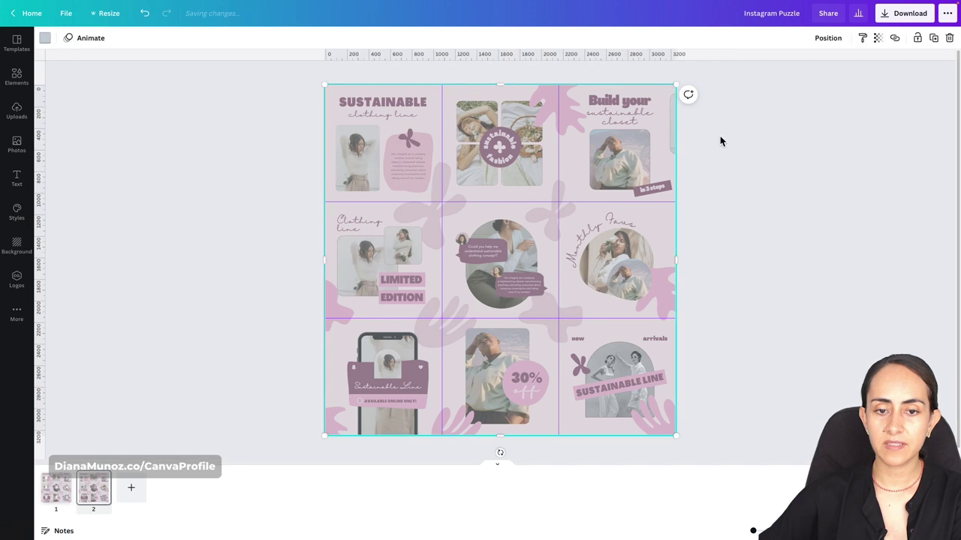
{"action": "left_click", "coordinate": [951, 39]}
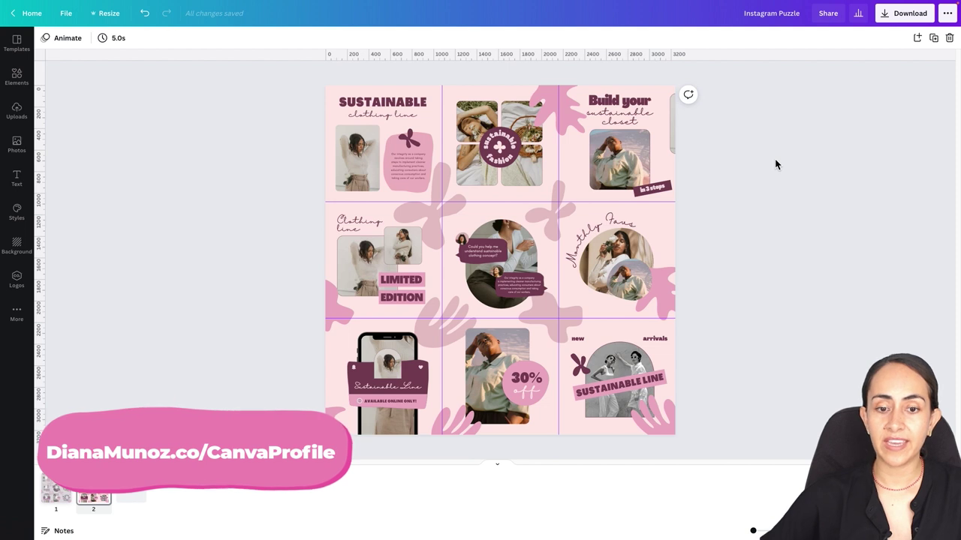
- Add a line spanning the page width along the upper horizontal guide and colour it with the yellow from AA-Logo-1.svg
{"action": "key", "text": "l"}
{"action": "left_click_drag", "start_coordinate": [508, 278], "coordinate": [508, 227]}
{"action": "left_click_drag", "start_coordinate": [753, 530], "coordinate": [758, 530]}
{"action": "left_click_drag", "start_coordinate": [636, 137], "coordinate": [929, 135]}
{"action": "left_click_drag", "start_coordinate": [509, 155], "coordinate": [510, 137]}
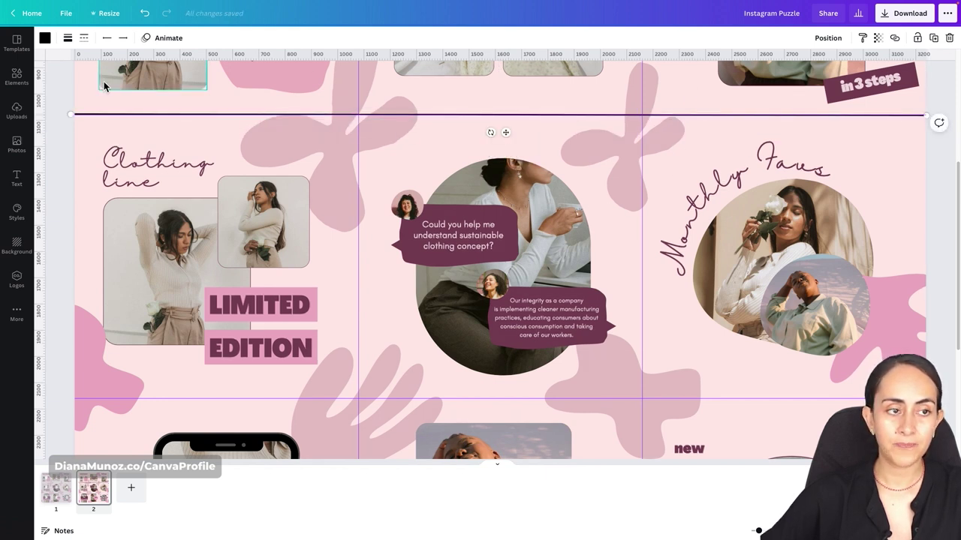
{"action": "left_click", "coordinate": [45, 38]}
{"action": "left_click", "coordinate": [55, 180]}
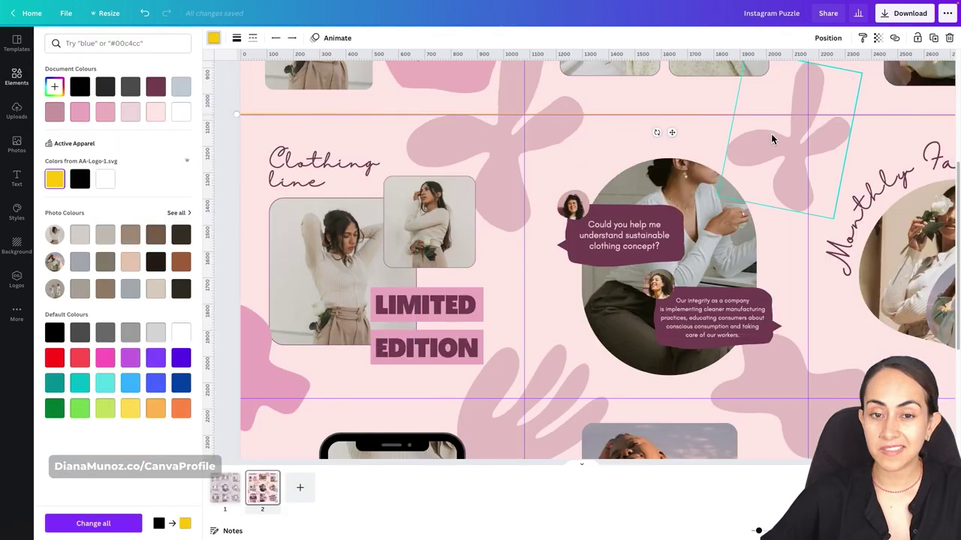
- Select every element on page 2 and move them down two grid rows so the yellow line sits on the page's lower edge
{"action": "left_click_drag", "start_coordinate": [758, 531], "coordinate": [751, 531]}
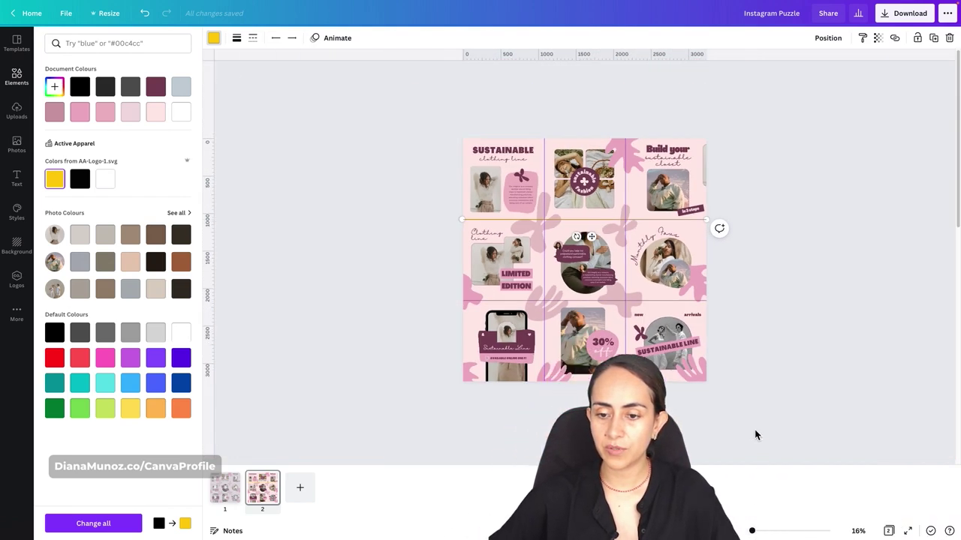
{"action": "left_click_drag", "start_coordinate": [747, 405], "coordinate": [422, 130]}
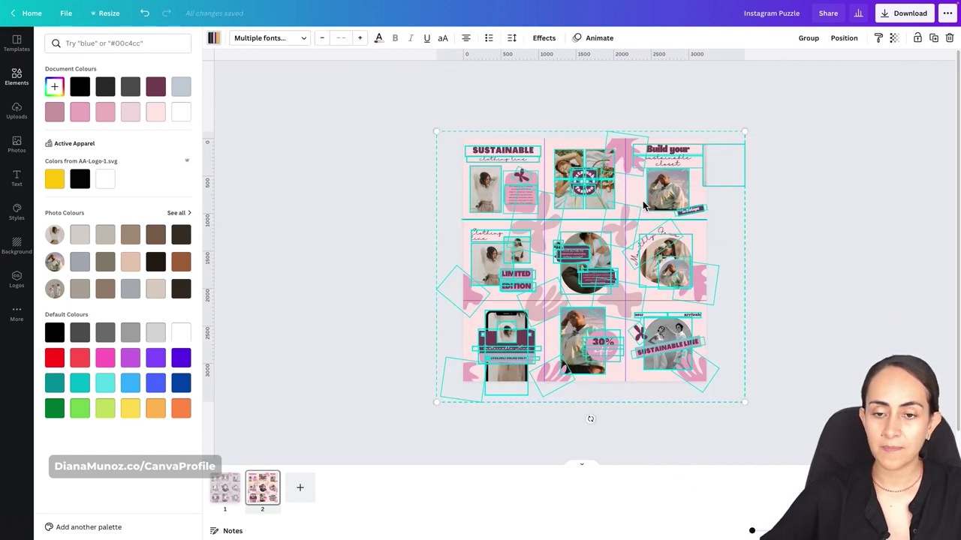
{"action": "left_click_drag", "start_coordinate": [622, 155], "coordinate": [623, 308]}
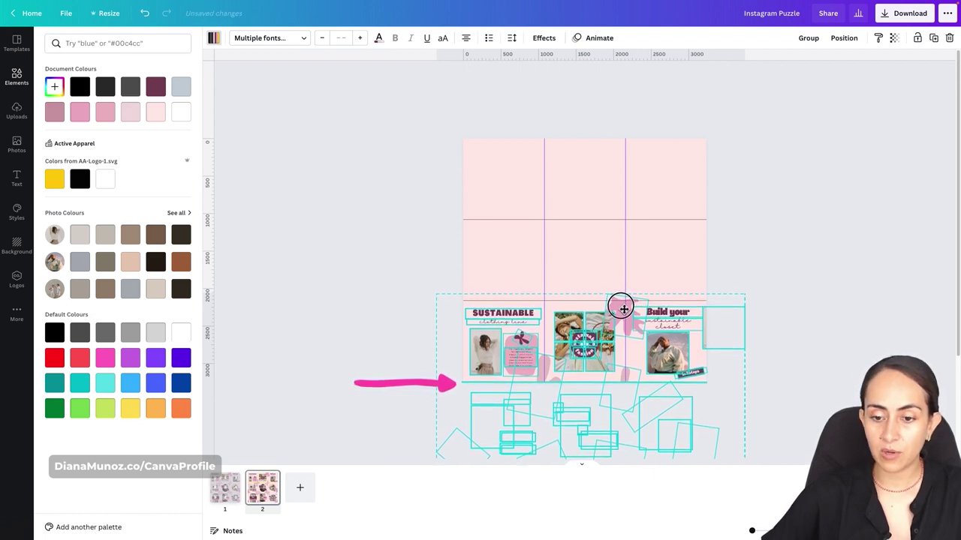
{"action": "left_click_drag", "start_coordinate": [623, 309], "coordinate": [623, 308]}
{"action": "left_click_drag", "start_coordinate": [752, 530], "coordinate": [764, 532]}
{"action": "scroll", "coordinate": [737, 308], "scroll_direction": "down", "scroll_amount": 5}
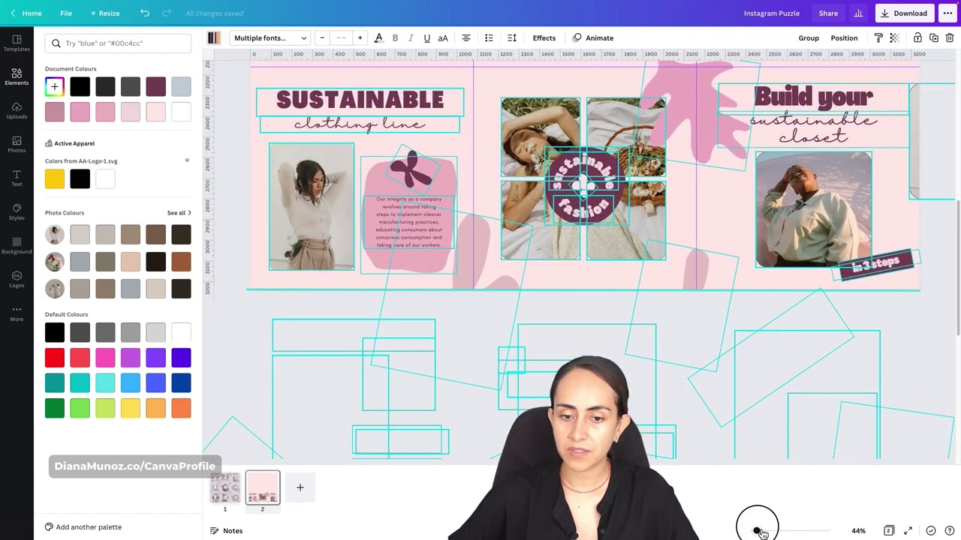
{"action": "scroll", "coordinate": [666, 286], "scroll_direction": "up", "scroll_amount": 2}
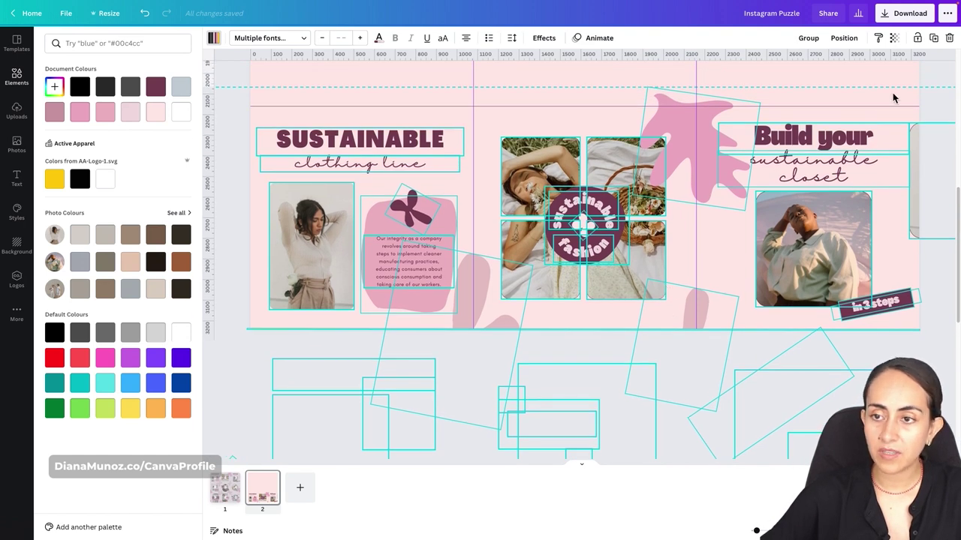
- Delete the yellow line from the lower edge of page 2
{"action": "left_click", "coordinate": [929, 83]}
{"action": "scroll", "coordinate": [905, 71], "scroll_direction": "up", "scroll_amount": 5}
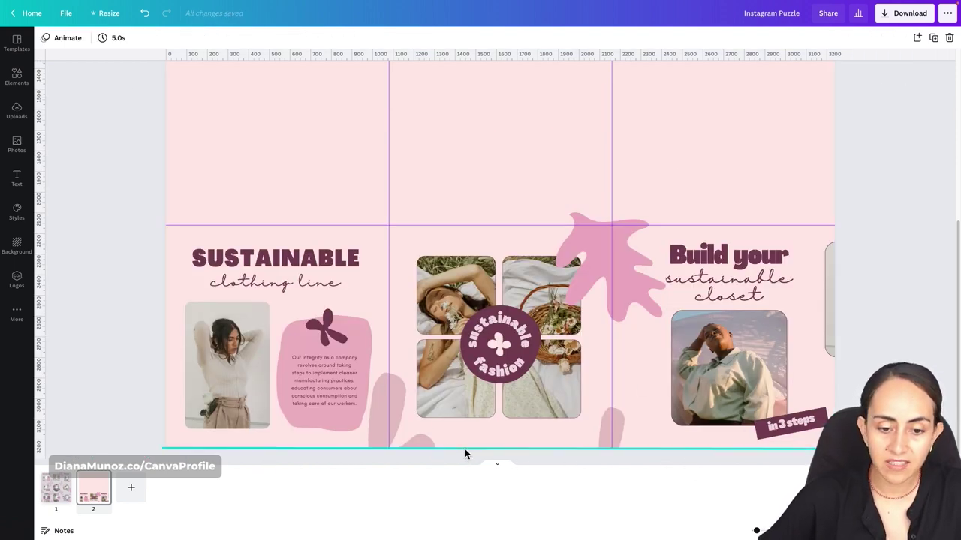
{"action": "left_click", "coordinate": [513, 451]}
{"action": "left_click", "coordinate": [905, 278]}
{"action": "scroll", "coordinate": [710, 229], "scroll_direction": "down", "scroll_amount": 3}
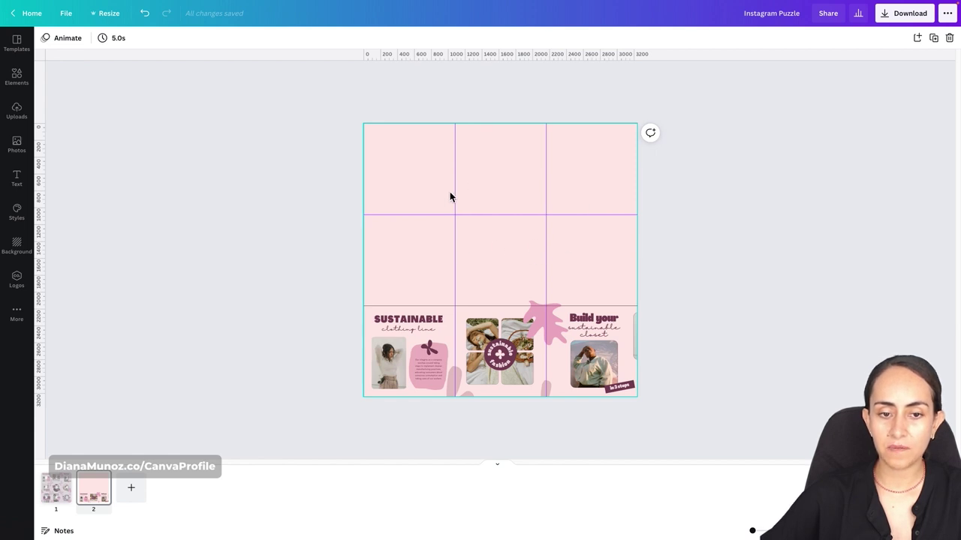
- Add a page 3, apply the Monthly Favs template from the sustainablefashion results to it, and select all its elements
{"action": "left_click", "coordinate": [132, 489]}
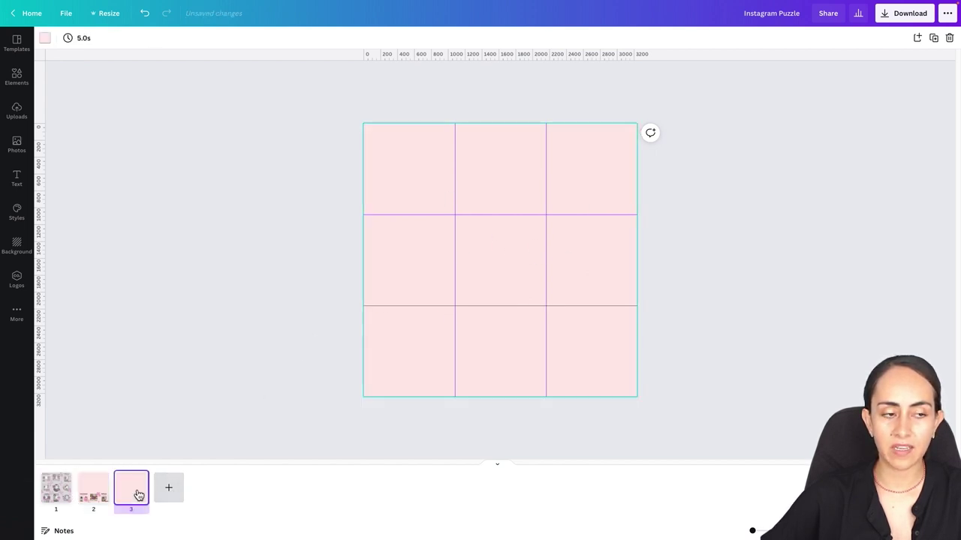
{"action": "left_click", "coordinate": [19, 41]}
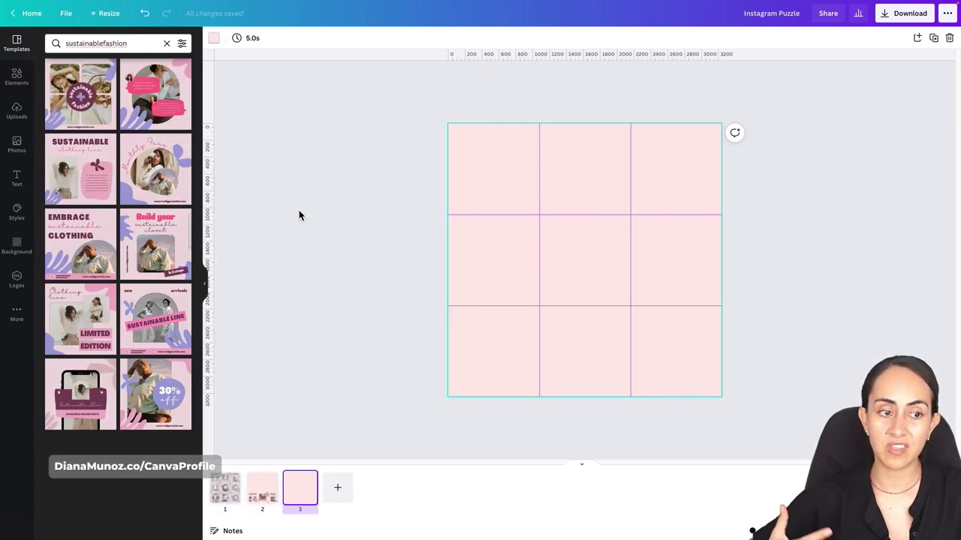
{"action": "left_click", "coordinate": [156, 169]}
{"action": "left_click_drag", "start_coordinate": [420, 131], "coordinate": [794, 396]}
- Paste the Monthly Favs elements onto page 2 and scale them down to about one grid square
{"action": "left_click", "coordinate": [262, 487]}
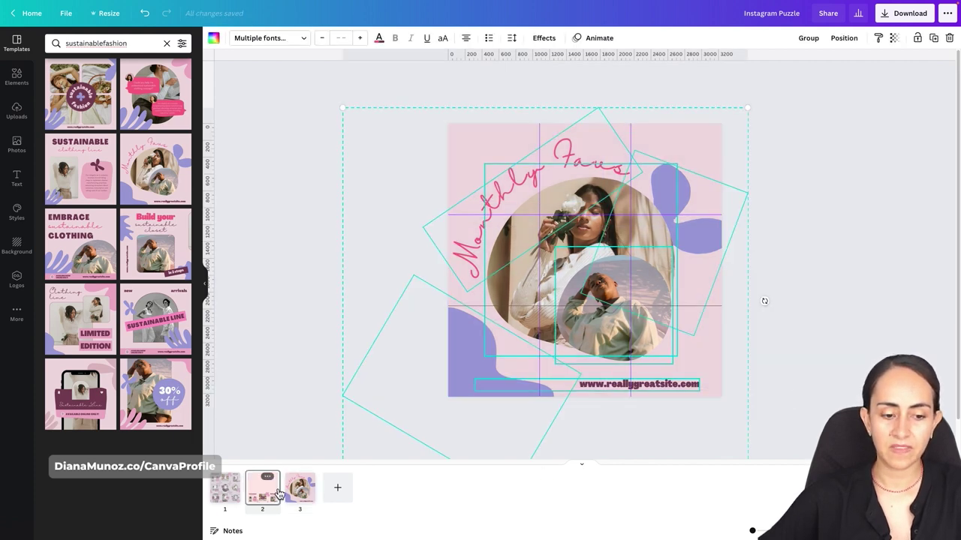
{"action": "key", "text": "ctrl+v"}
{"action": "left_click_drag", "start_coordinate": [750, 109], "coordinate": [607, 247]}
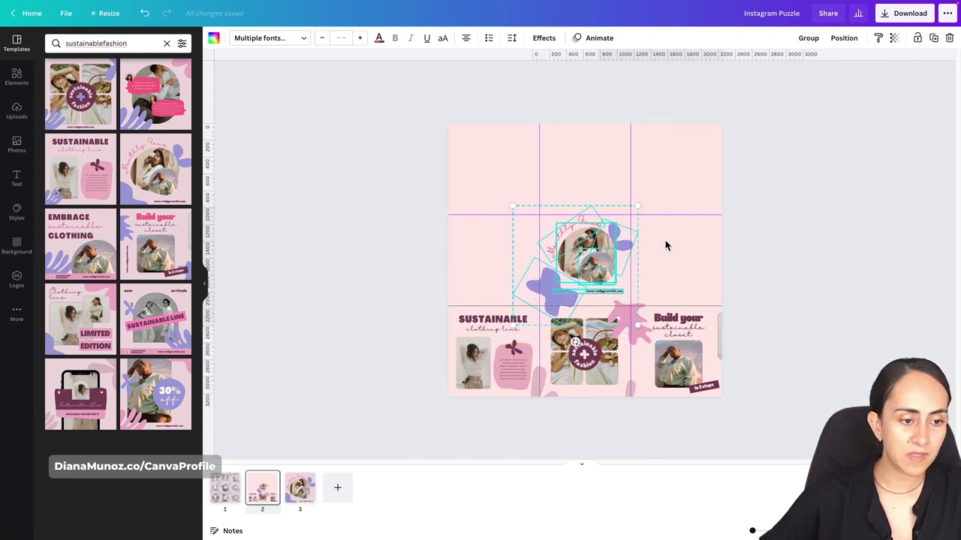
{"action": "left_click", "coordinate": [665, 245]}
- Apply the Clothing Line Limited Edition template to page 3 and select all of its elements
{"action": "left_click", "coordinate": [301, 488]}
{"action": "left_click", "coordinate": [75, 308]}
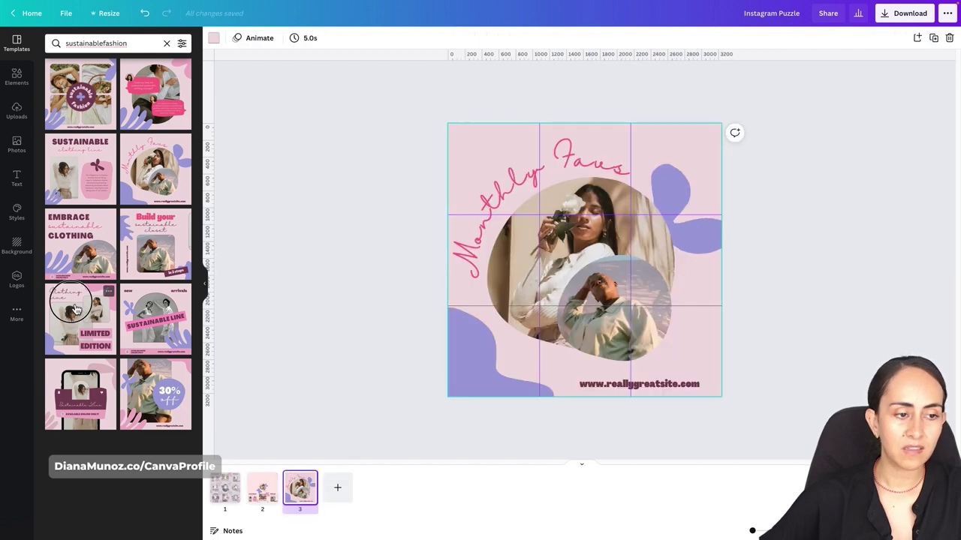
{"action": "left_click_drag", "start_coordinate": [751, 120], "coordinate": [466, 391]}
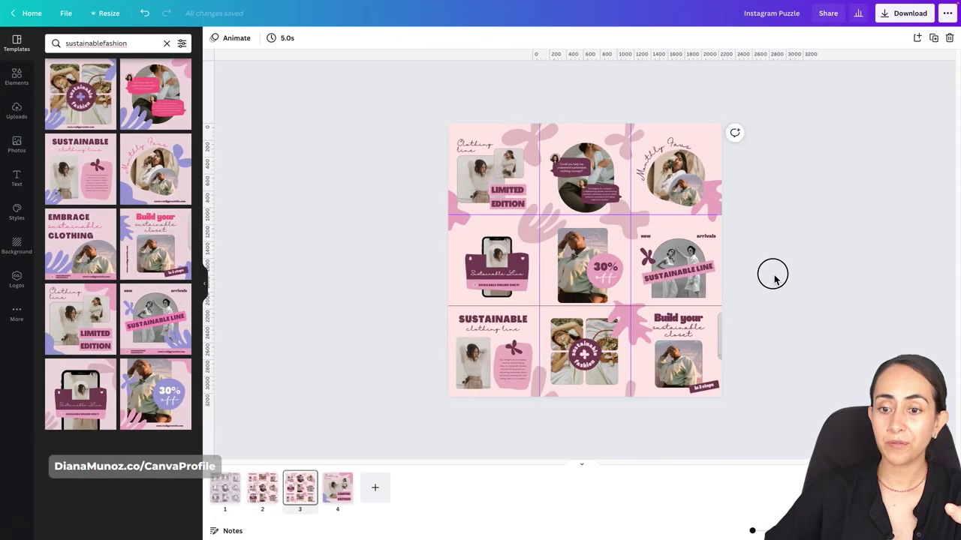
{"action": "left_click_drag", "start_coordinate": [775, 278], "coordinate": [432, 124]}
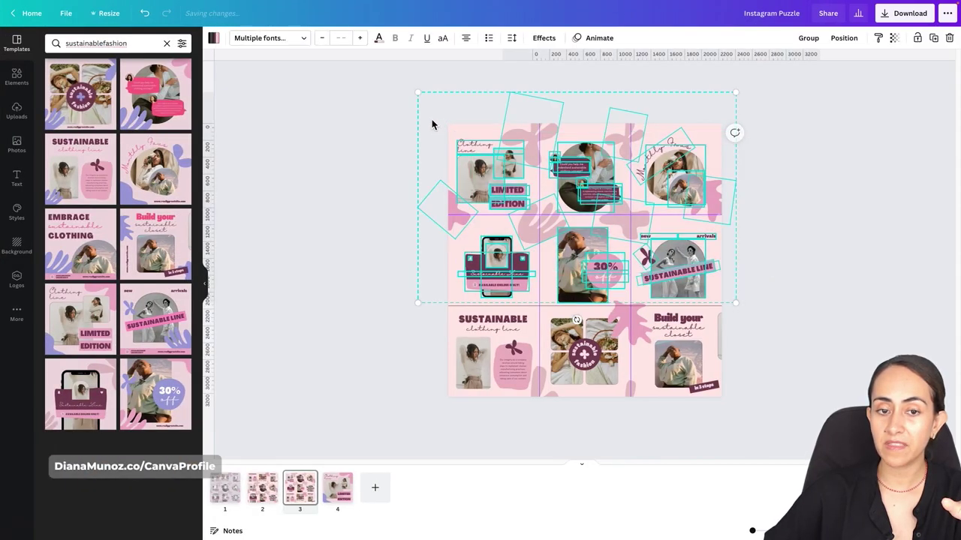
{"action": "left_click", "coordinate": [379, 116]}
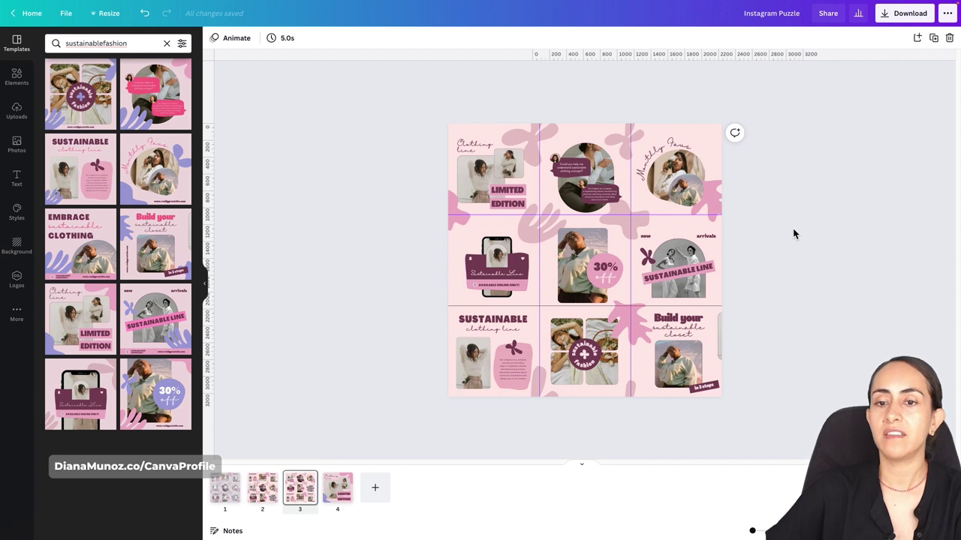
- Try a copy of the pink organic shape at the page's outer edge, first in the middle row and across the lower horizontal guide
{"action": "left_click_drag", "start_coordinate": [715, 205], "coordinate": [715, 295]}
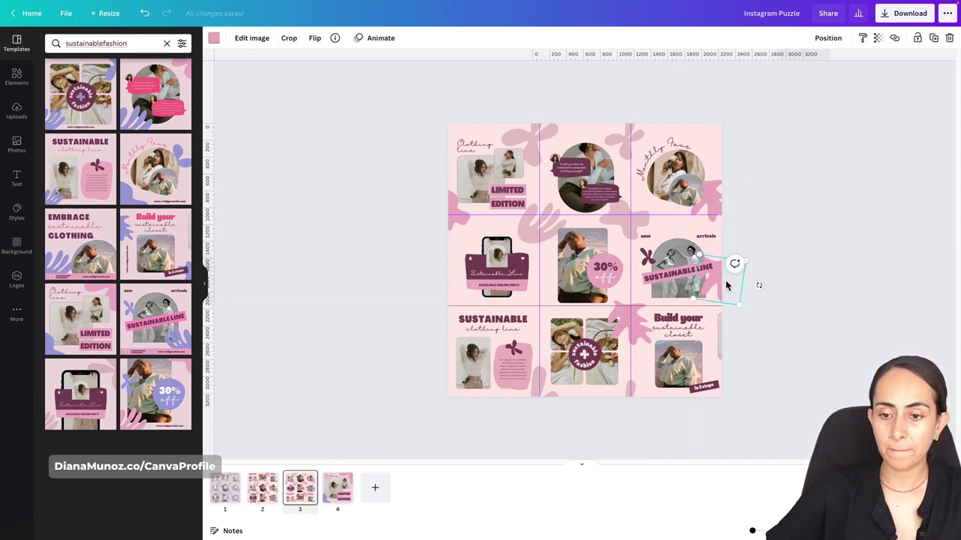
{"action": "left_click", "coordinate": [778, 247]}
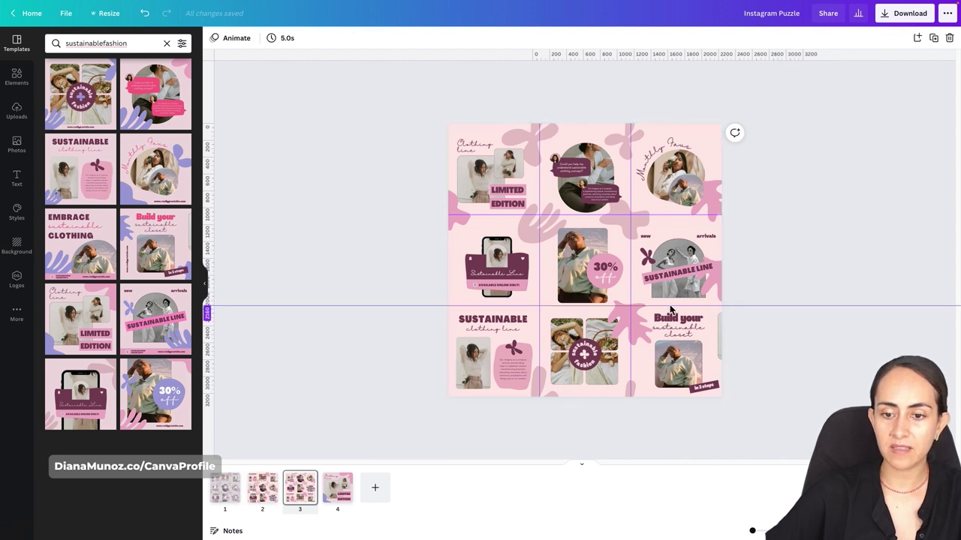
{"action": "left_click_drag", "start_coordinate": [722, 284], "coordinate": [715, 310]}
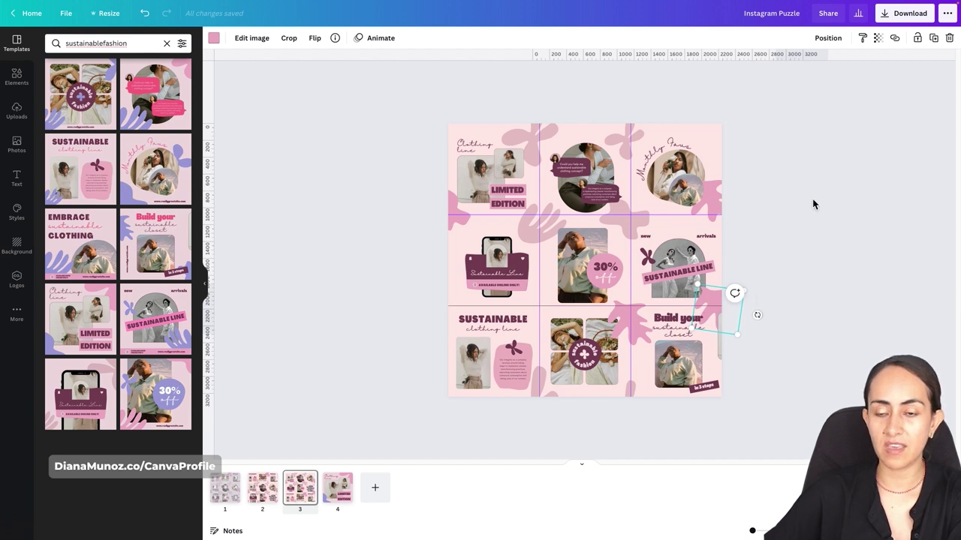
{"action": "key", "text": "Delete"}
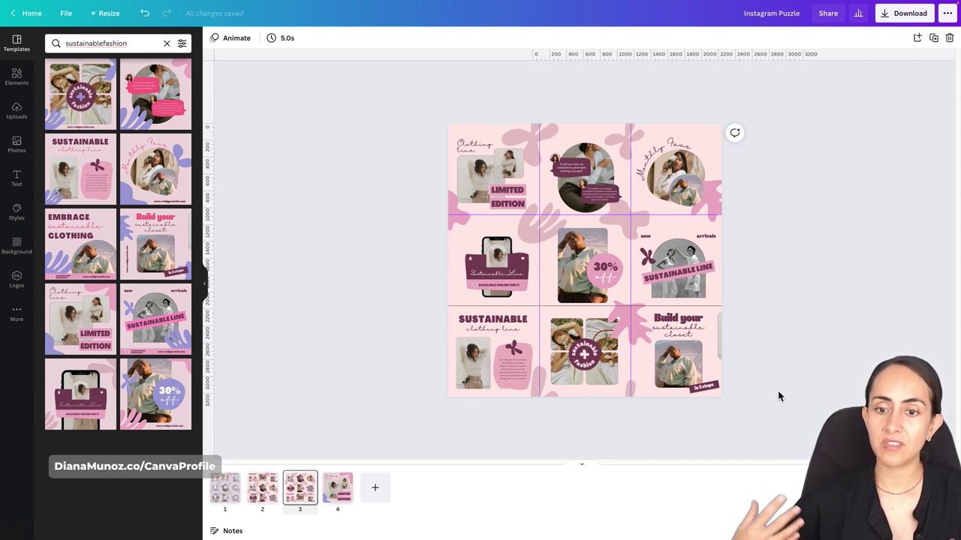
- Add a black line spanning the page width and place it along the lower horizontal guide
{"action": "left_click", "coordinate": [600, 256]}
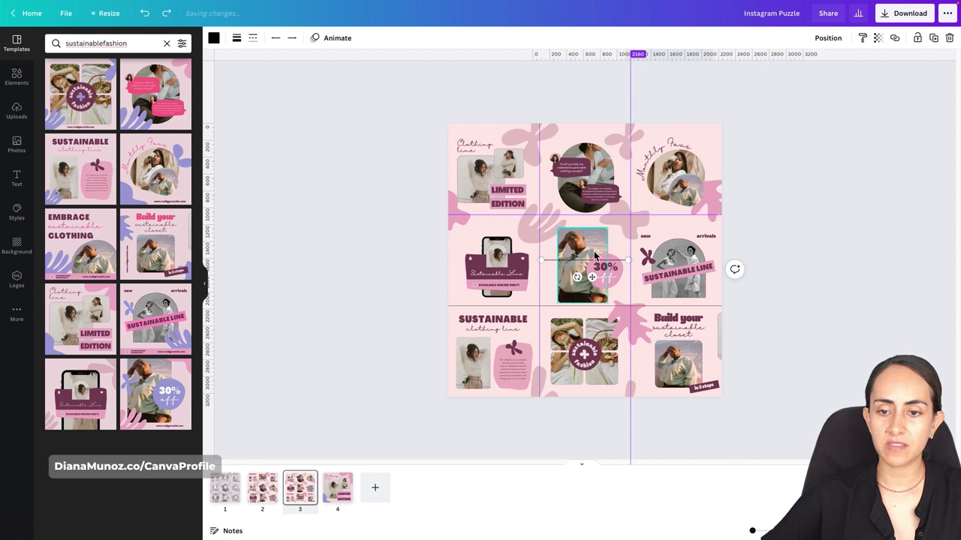
{"action": "left_click_drag", "start_coordinate": [543, 260], "coordinate": [443, 260]}
{"action": "left_click_drag", "start_coordinate": [593, 278], "coordinate": [597, 324]}
- Move all page elements down one grid row so the line meets the page's lower edge, and delete the line
{"action": "left_click_drag", "start_coordinate": [767, 398], "coordinate": [391, 119]}
{"action": "left_click_drag", "start_coordinate": [593, 153], "coordinate": [602, 242]}
{"action": "left_click", "coordinate": [822, 216]}
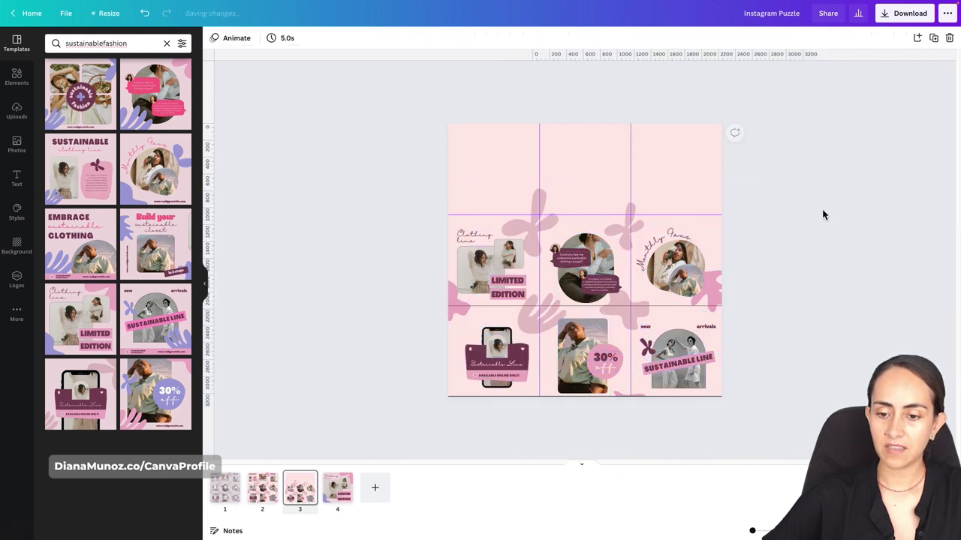
{"action": "left_click", "coordinate": [721, 397]}
{"action": "key", "text": "Delete"}
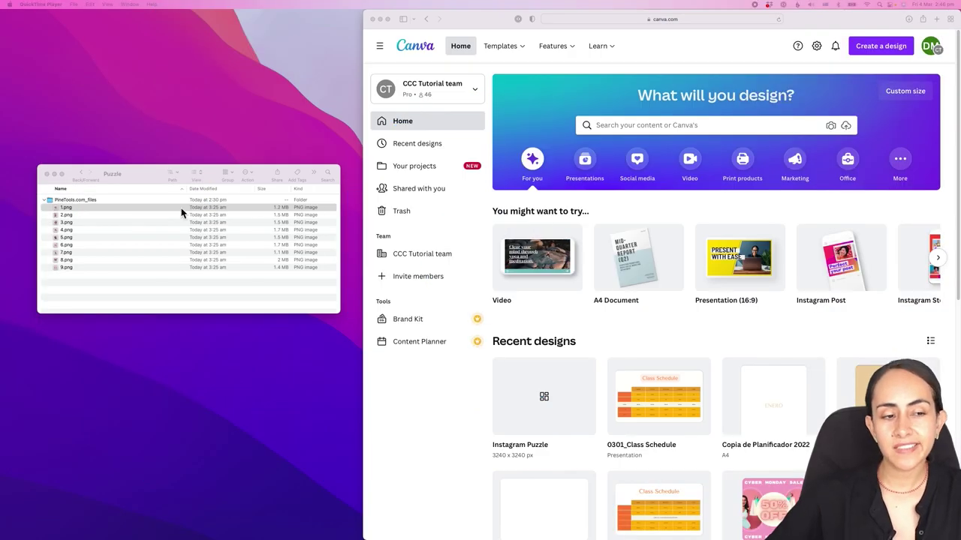
- Switch to Finder and preview the image 1.png in the Puzzle window
{"action": "left_click", "coordinate": [160, 178]}
{"action": "key", "text": "space"}
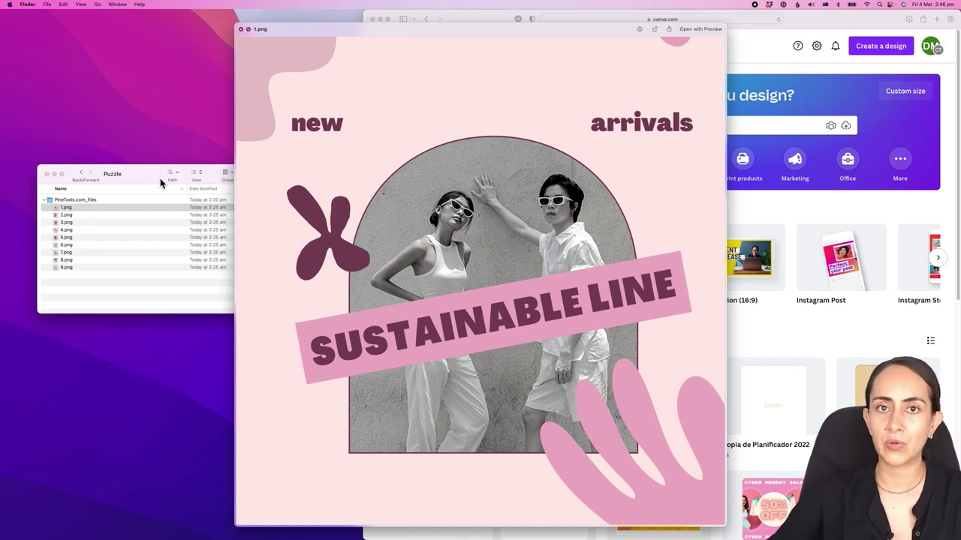
{"action": "key", "text": "space"}
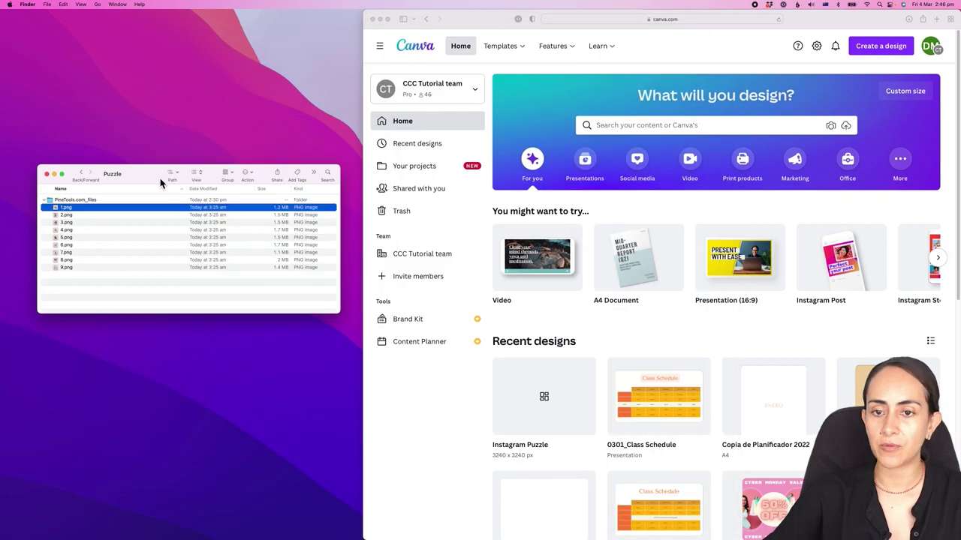
- Create a blank Instagram Post design in Canva and upload 1.png from the Puzzle window to it
{"action": "left_click", "coordinate": [852, 277]}
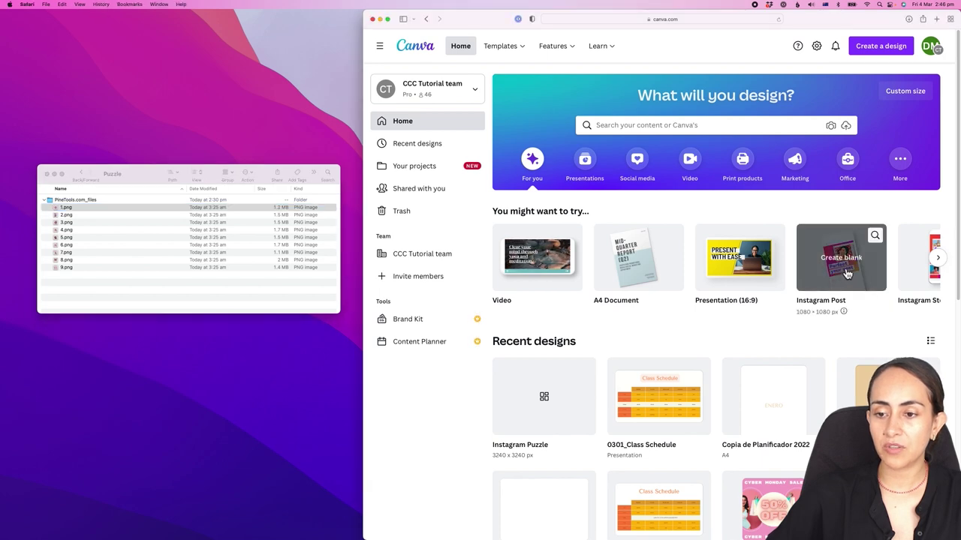
{"action": "left_click", "coordinate": [846, 274]}
{"action": "left_click", "coordinate": [68, 210]}
{"action": "left_click_drag", "start_coordinate": [69, 210], "coordinate": [488, 207]}
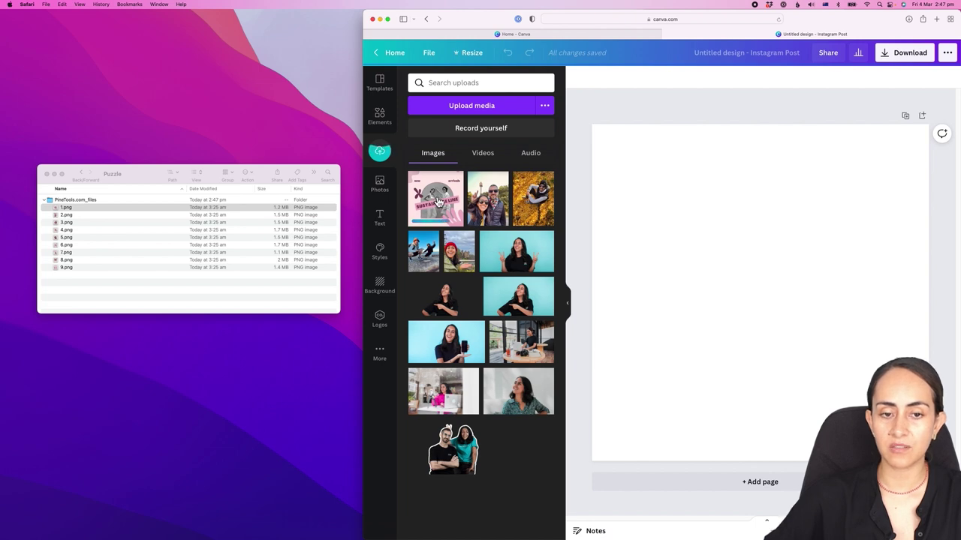
- Show the design full screen and place the uploaded 1.png so that it fills the whole first page
{"action": "left_click", "coordinate": [657, 147]}
{"action": "key", "text": "ctrl+super+f"}
{"action": "left_click_drag", "start_coordinate": [72, 159], "coordinate": [384, 173]}
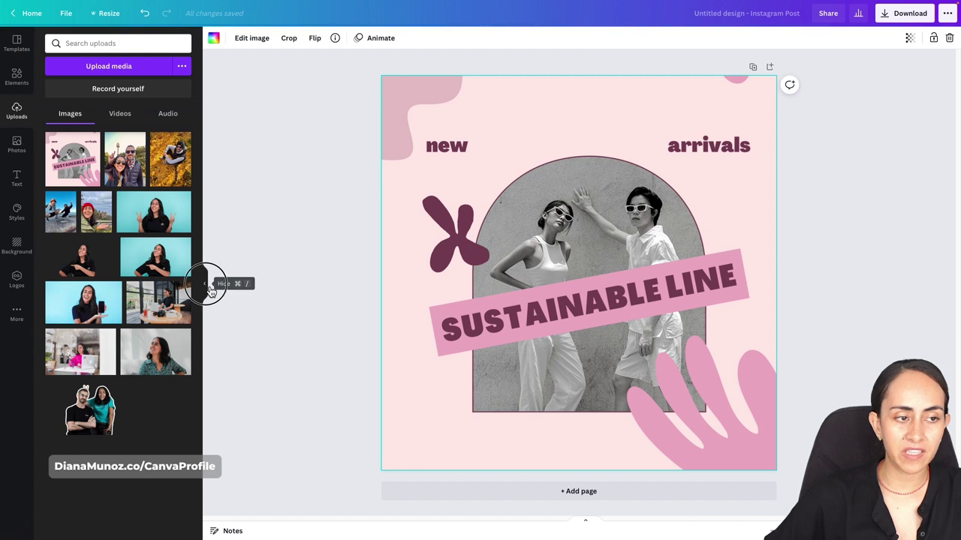
{"action": "left_click", "coordinate": [204, 285]}
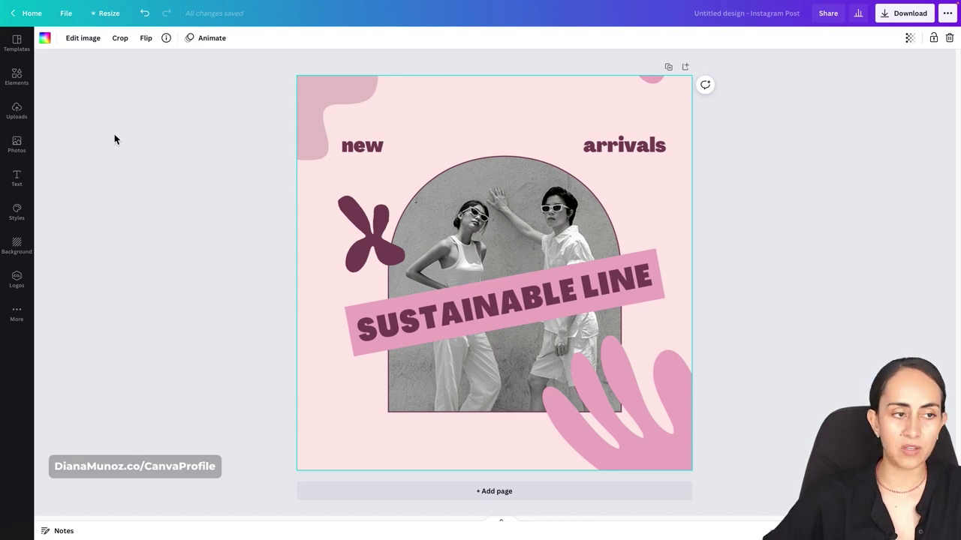
- Search the templates for "sustainablefashion" and open the five-page "Build your sustainable closet" carousel template
{"action": "left_click", "coordinate": [16, 42]}
{"action": "left_click", "coordinate": [105, 45]}
{"action": "type", "text": "sustainablefashion"}
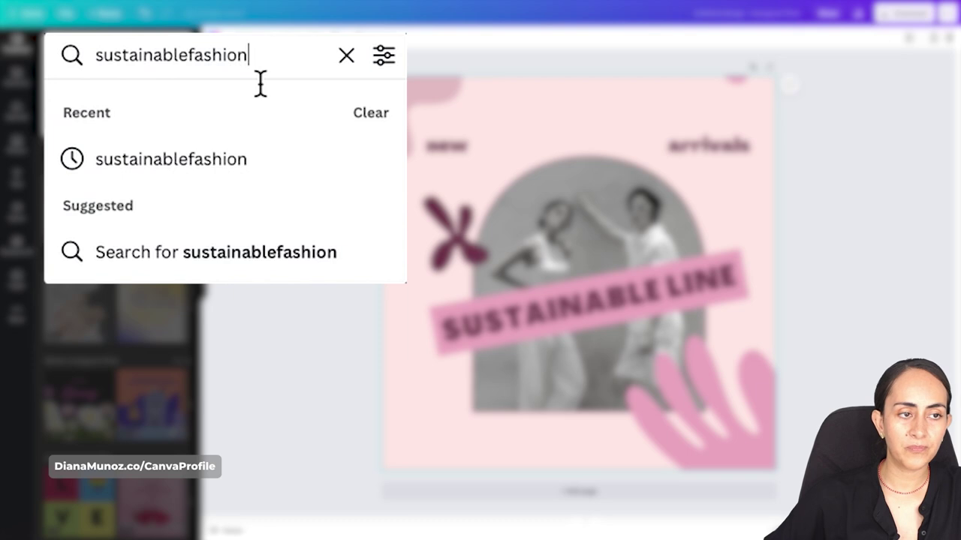
{"action": "key", "text": "Return"}
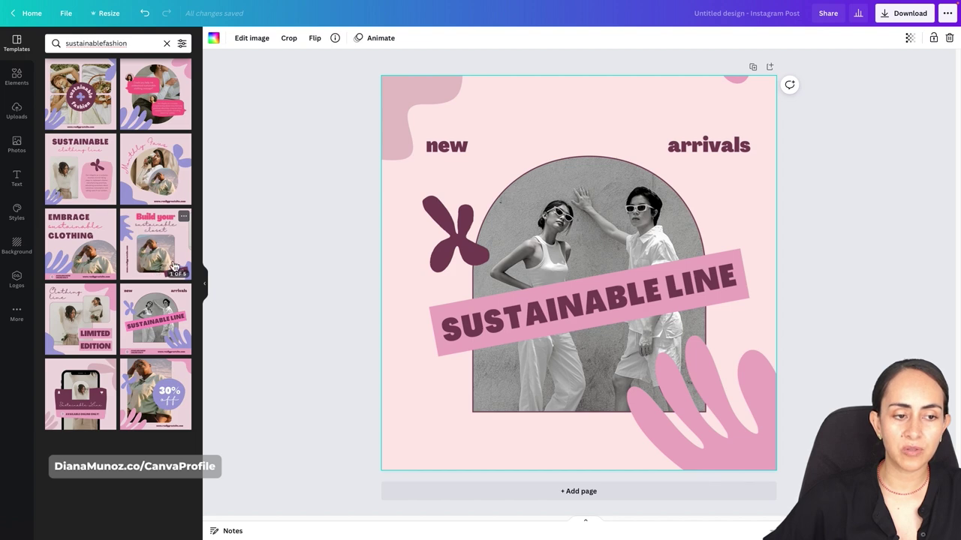
{"action": "left_click", "coordinate": [158, 248]}
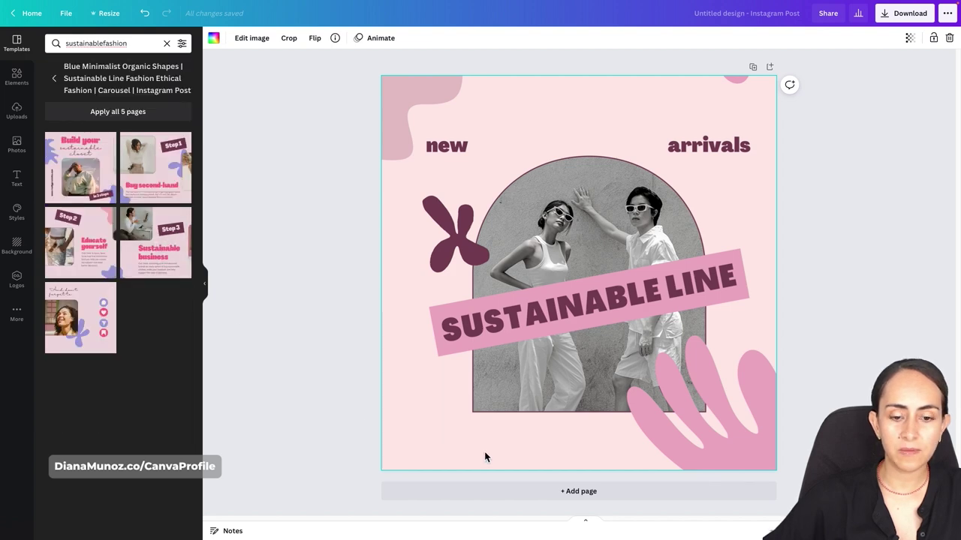
- Add pages 2 to 5 using the carousel's Step 1, Step 2, Step 3 and "And don't forget to..." layouts, and show all pages as a grid
{"action": "left_click", "coordinate": [529, 491]}
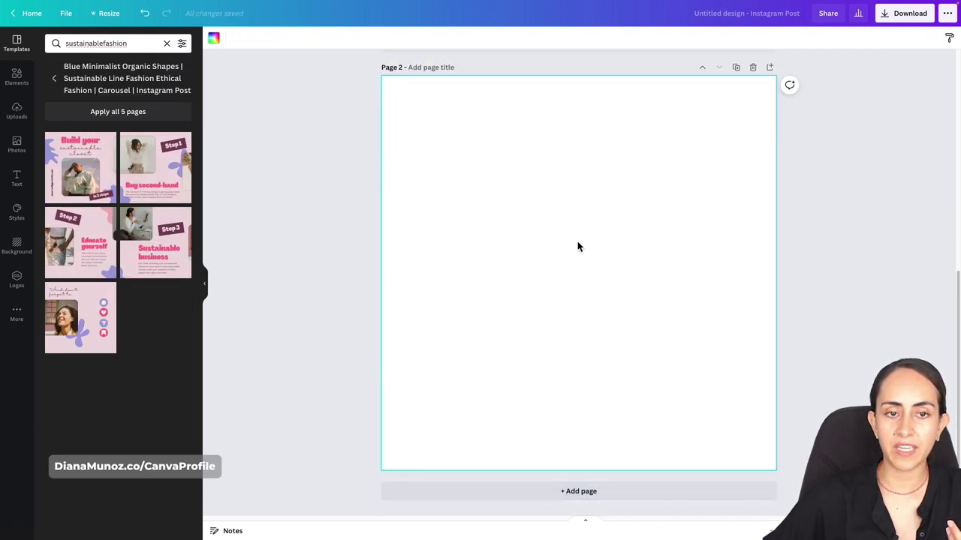
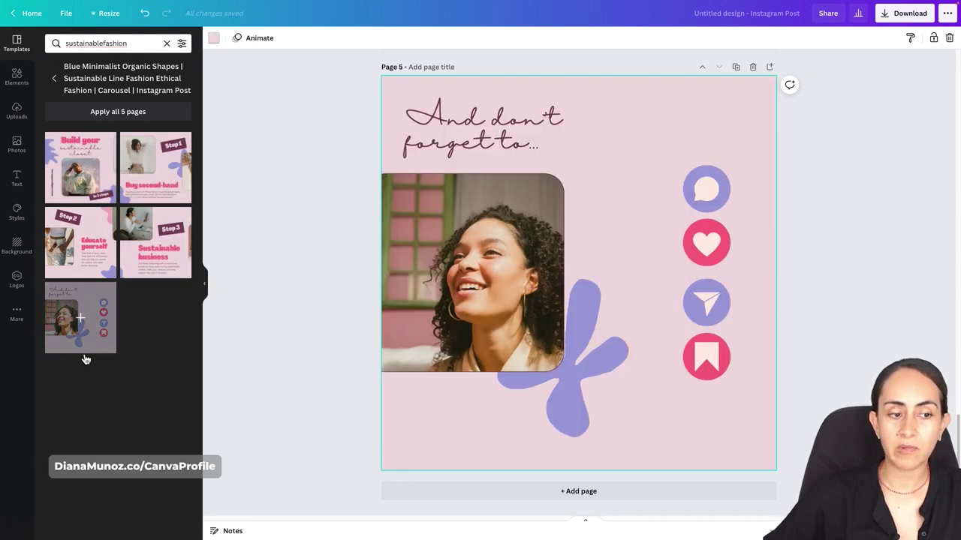
{"action": "left_click", "coordinate": [212, 291]}
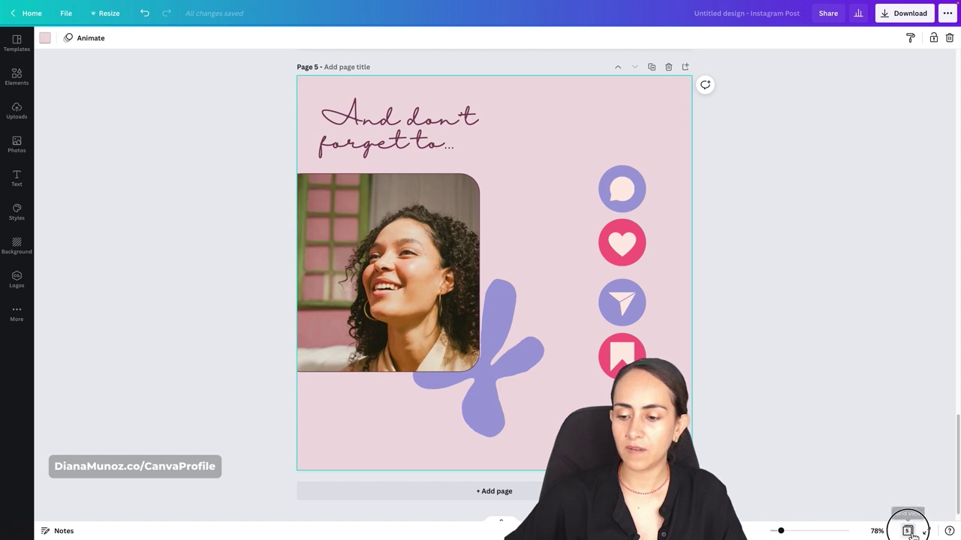
{"action": "left_click", "coordinate": [906, 528]}
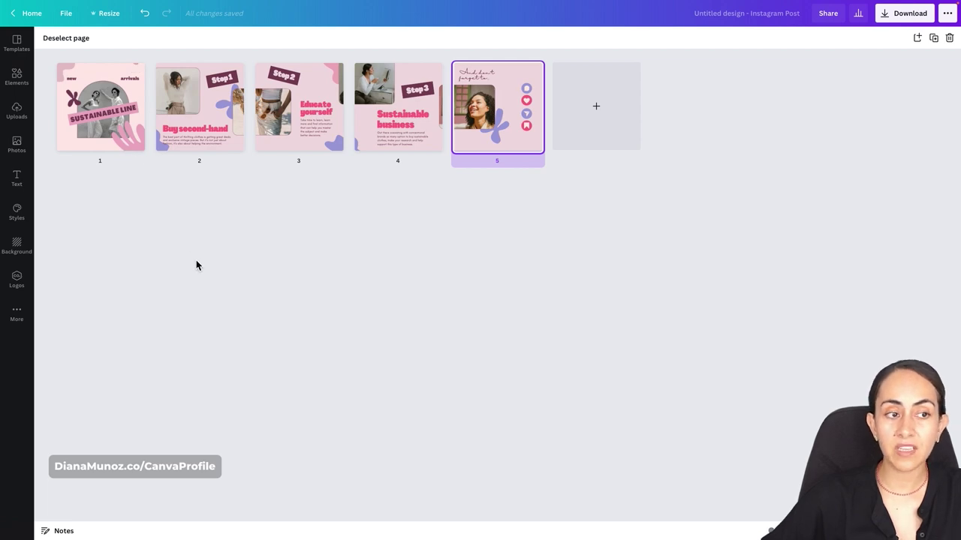
- Leave the grid view and shift page 2's framed photo of the woman inward so it sits fully inside the page
{"action": "left_click", "coordinate": [907, 530]}
{"action": "scroll", "coordinate": [747, 252], "scroll_direction": "up", "scroll_amount": 15}
{"action": "scroll", "coordinate": [747, 252], "scroll_direction": "down", "scroll_amount": 3}
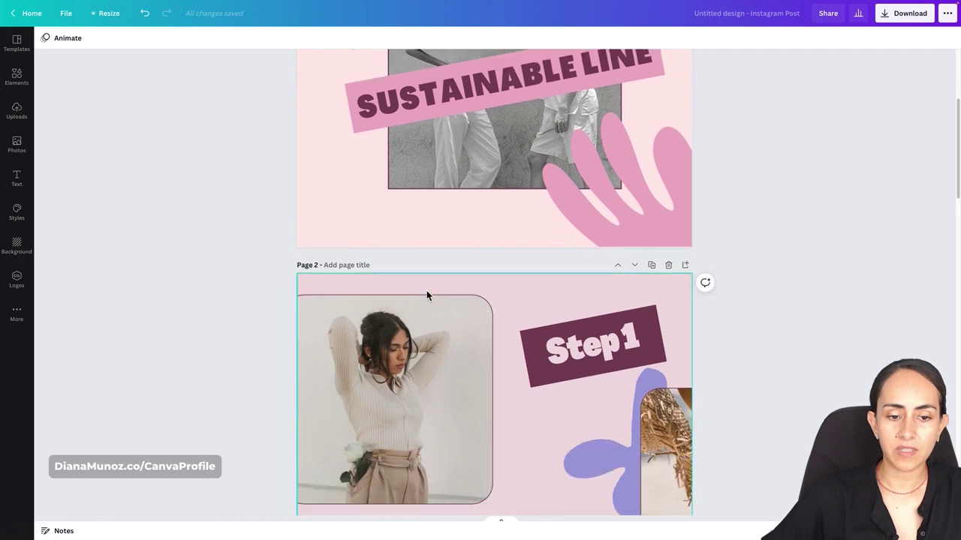
{"action": "scroll", "coordinate": [425, 299], "scroll_direction": "down", "scroll_amount": 2}
{"action": "left_click_drag", "start_coordinate": [425, 299], "coordinate": [442, 297]}
{"action": "scroll", "coordinate": [430, 317], "scroll_direction": "down", "scroll_amount": 1}
- Recolor the purple shape in page 2's lower-left corner with the pink sampled from the hand-like shape on page 1
{"action": "left_click", "coordinate": [307, 478]}
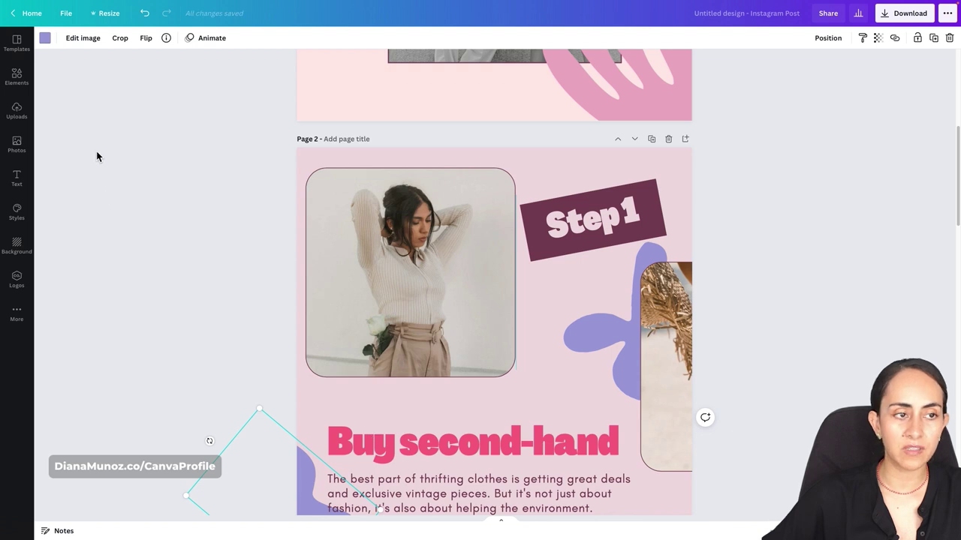
{"action": "left_click", "coordinate": [50, 43]}
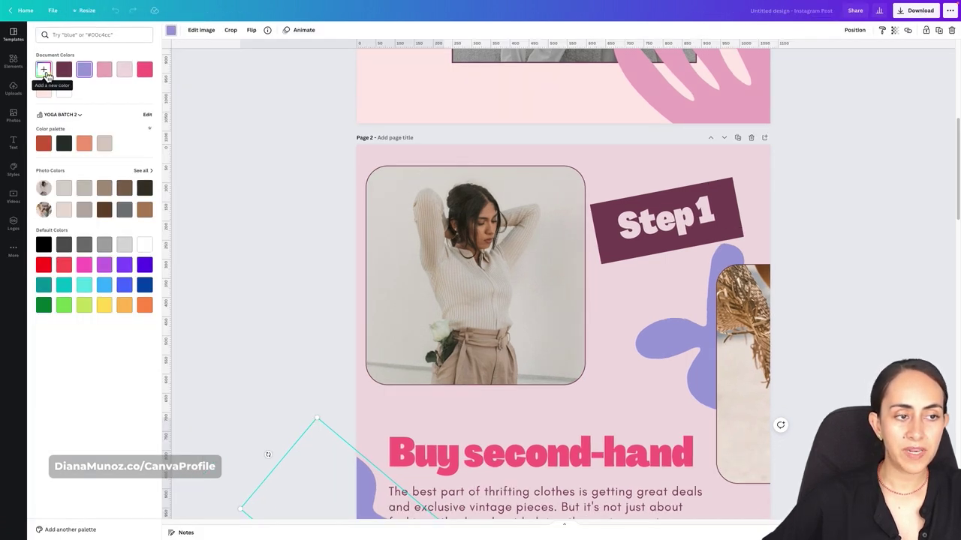
{"action": "left_click", "coordinate": [45, 69]}
{"action": "left_click", "coordinate": [135, 146]}
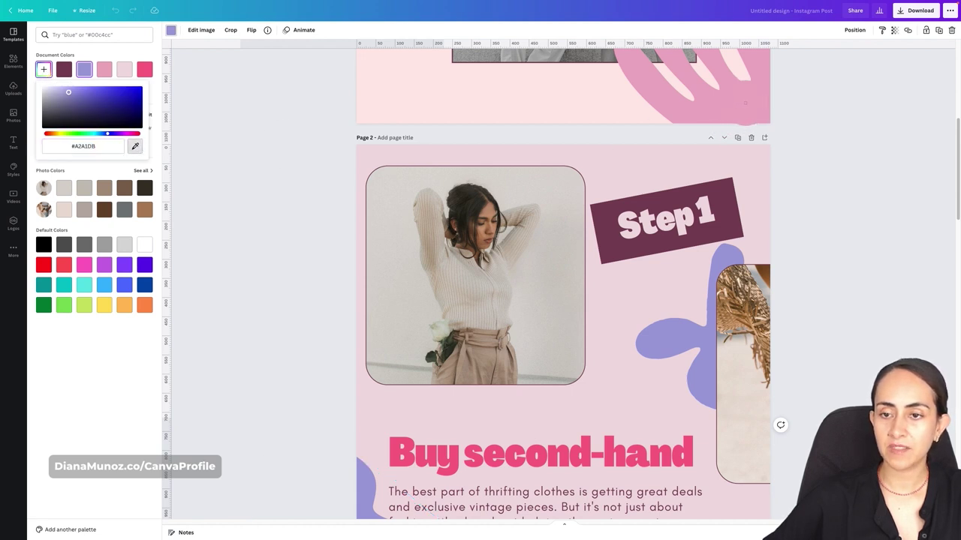
{"action": "left_click", "coordinate": [746, 109]}
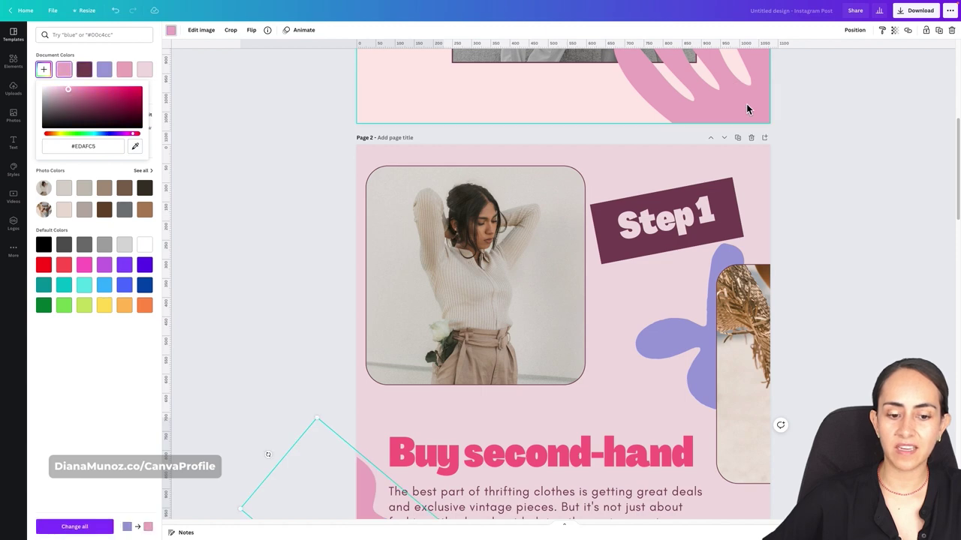
{"action": "scroll", "coordinate": [761, 99], "scroll_direction": "up", "scroll_amount": 2}
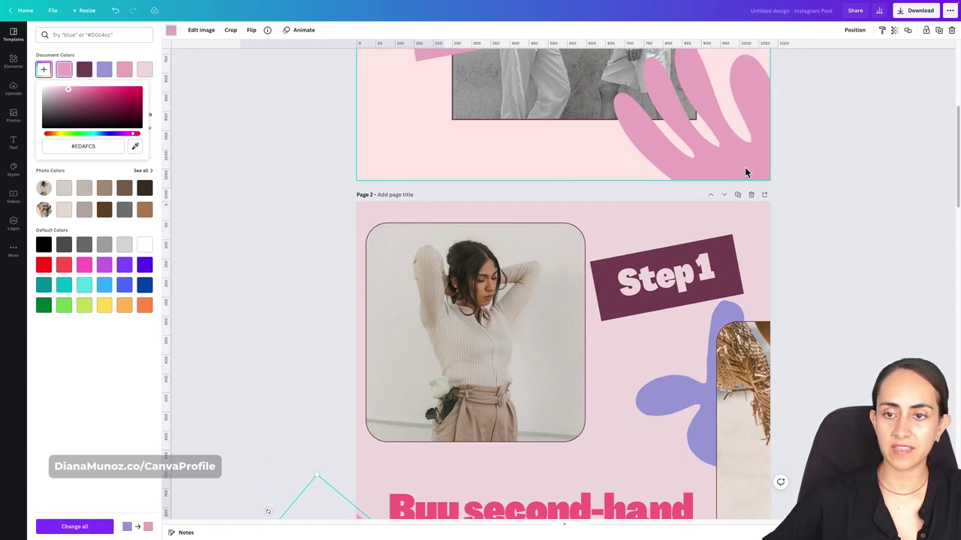
{"action": "scroll", "coordinate": [748, 128], "scroll_direction": "down", "scroll_amount": 5}
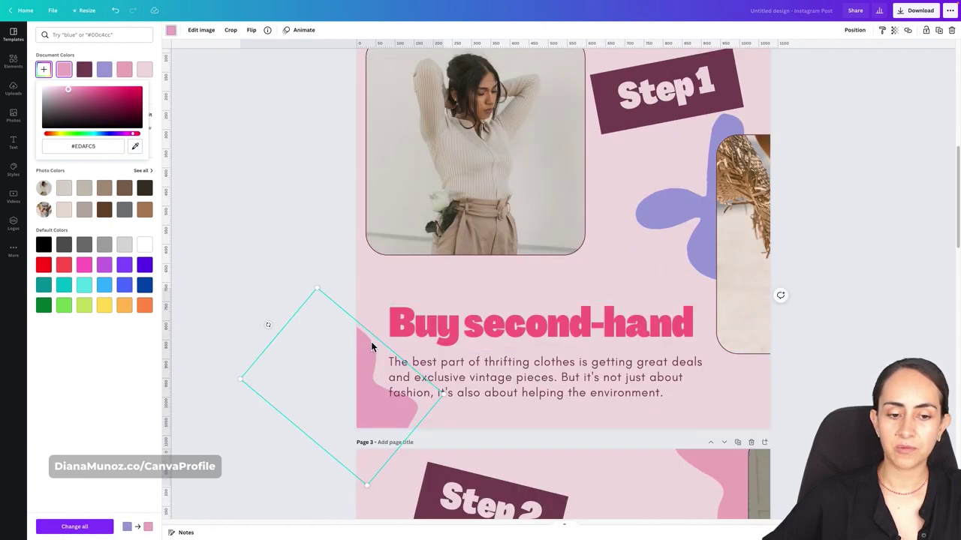
- Set page 2's background to the light pink sampled from page 1's background, apply the change to all pages and show the page grid
{"action": "scroll", "coordinate": [367, 373], "scroll_direction": "up", "scroll_amount": 4}
{"action": "left_click", "coordinate": [406, 168]}
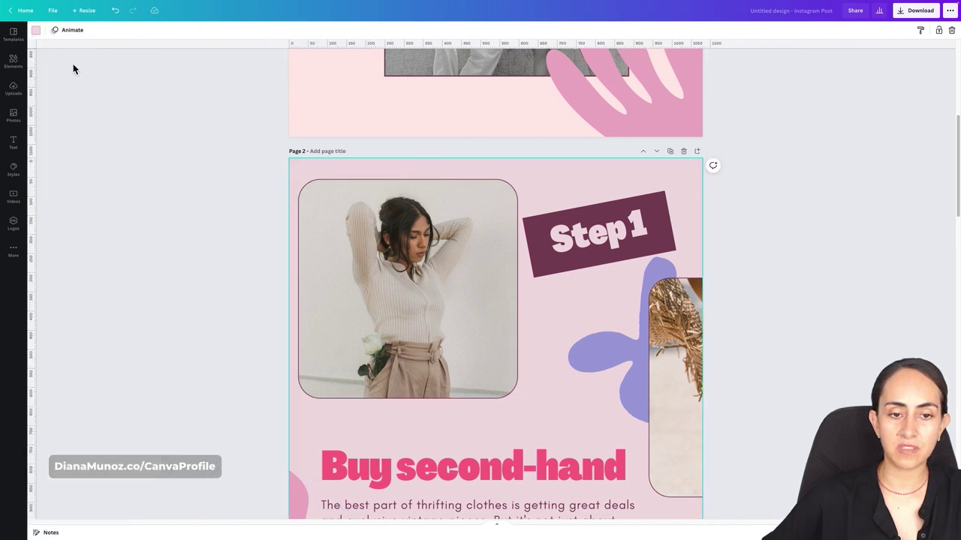
{"action": "left_click", "coordinate": [37, 31]}
{"action": "left_click", "coordinate": [48, 69]}
{"action": "left_click", "coordinate": [135, 146]}
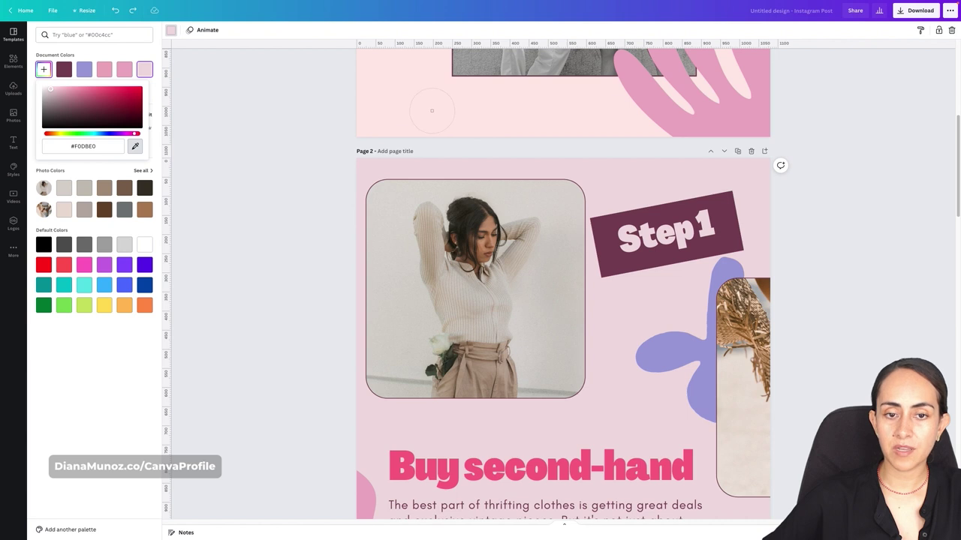
{"action": "left_click", "coordinate": [431, 110]}
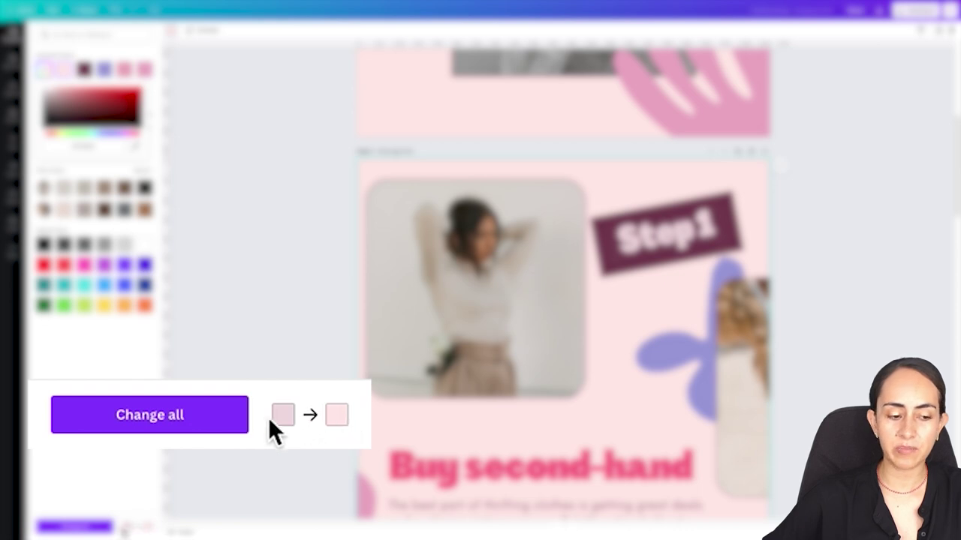
{"action": "left_click", "coordinate": [75, 527]}
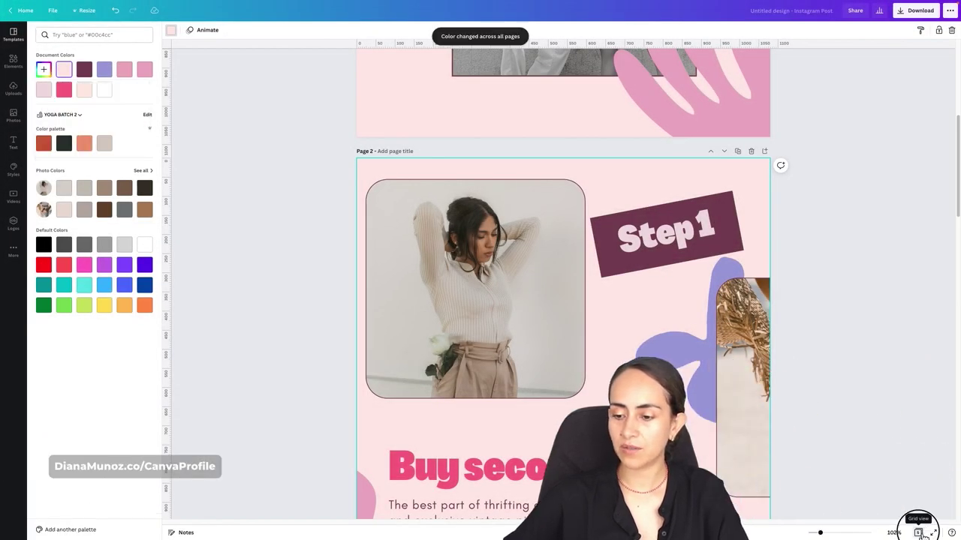
{"action": "left_click", "coordinate": [918, 533]}
{"action": "left_click", "coordinate": [118, 159]}
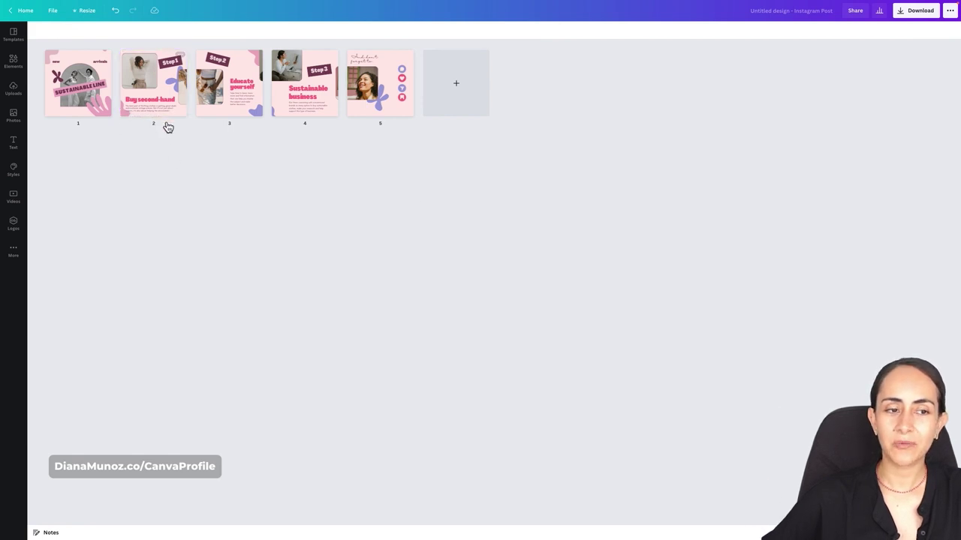